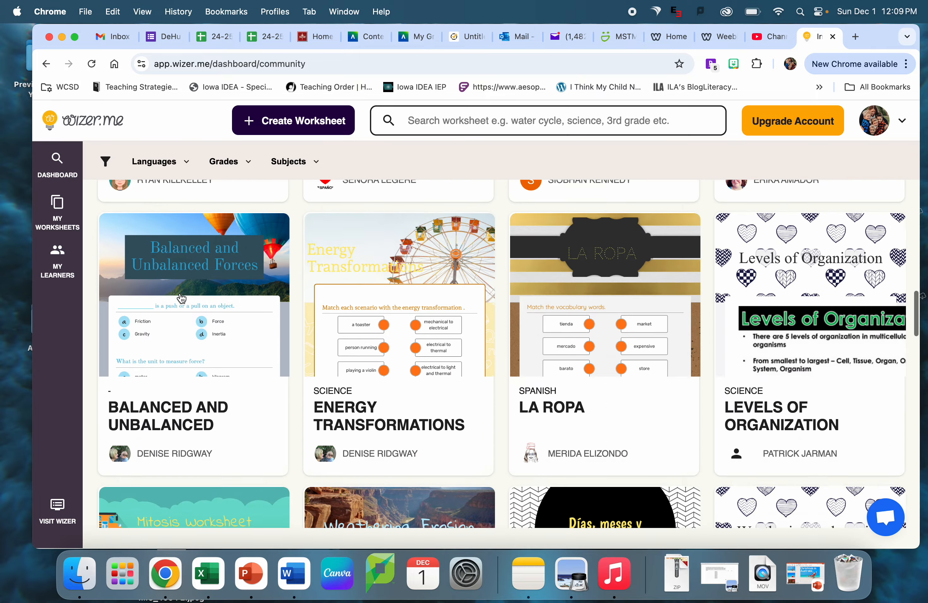
- Filter the community worksheets to 7th Grade and the Math subject, and browse the matching worksheets
scroll(181, 298, up, 20)
scroll(181, 298, up, 18)
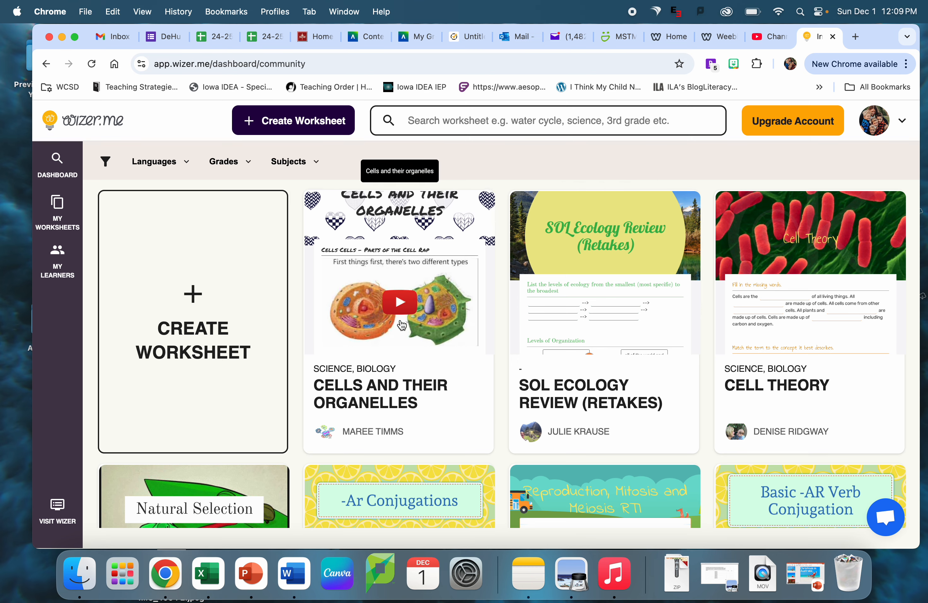
scroll(503, 379, down, 3)
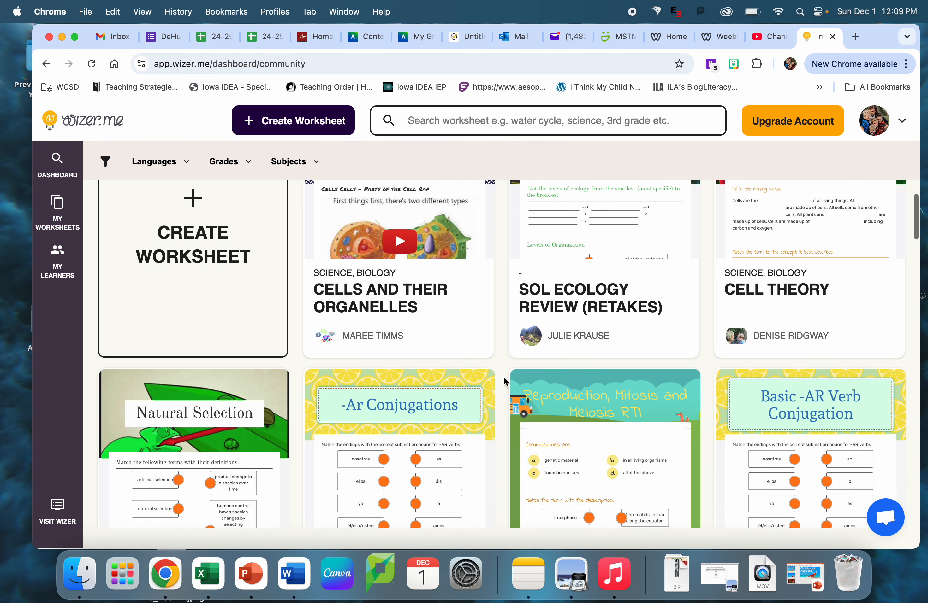
scroll(503, 379, up, 3)
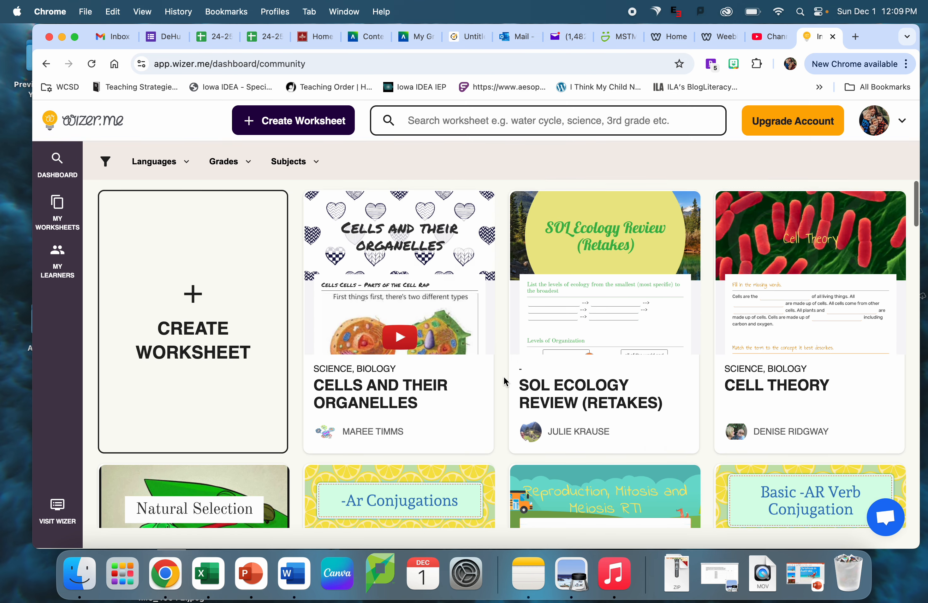
click(231, 161)
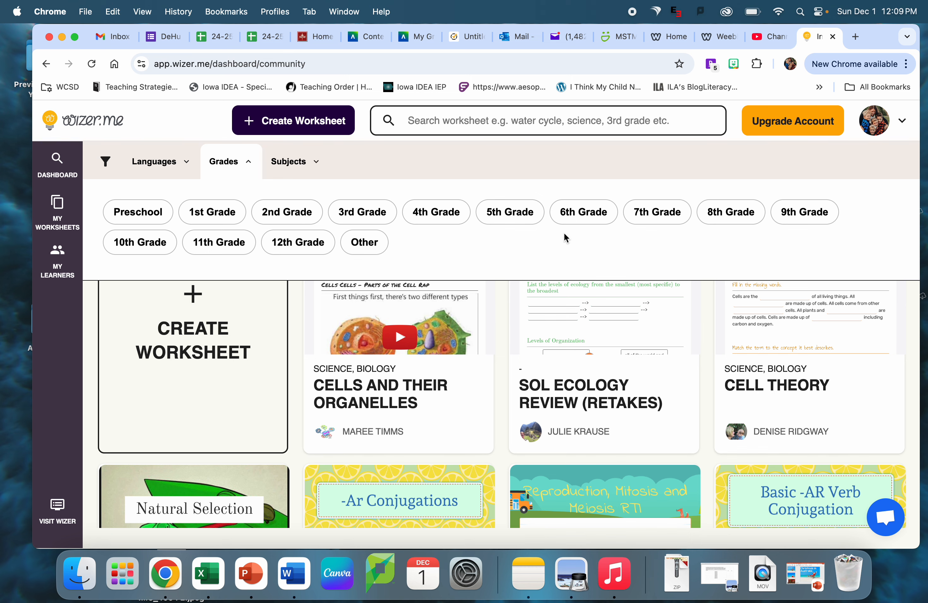
click(655, 218)
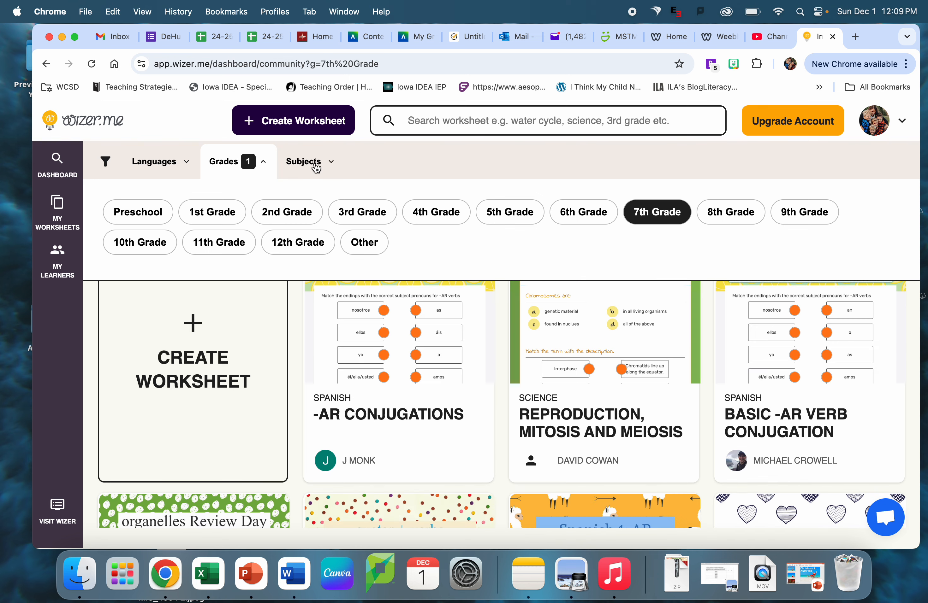
click(316, 169)
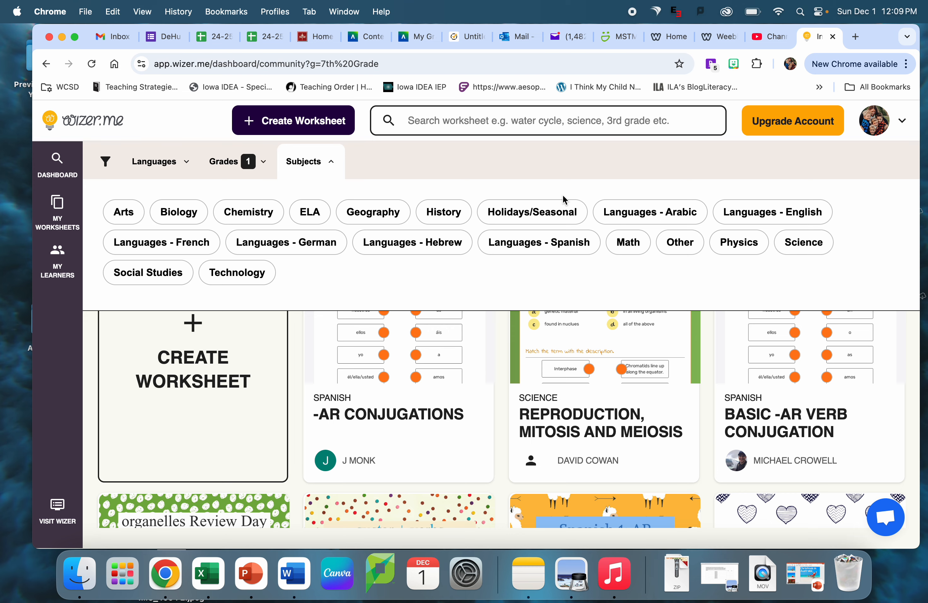
click(627, 245)
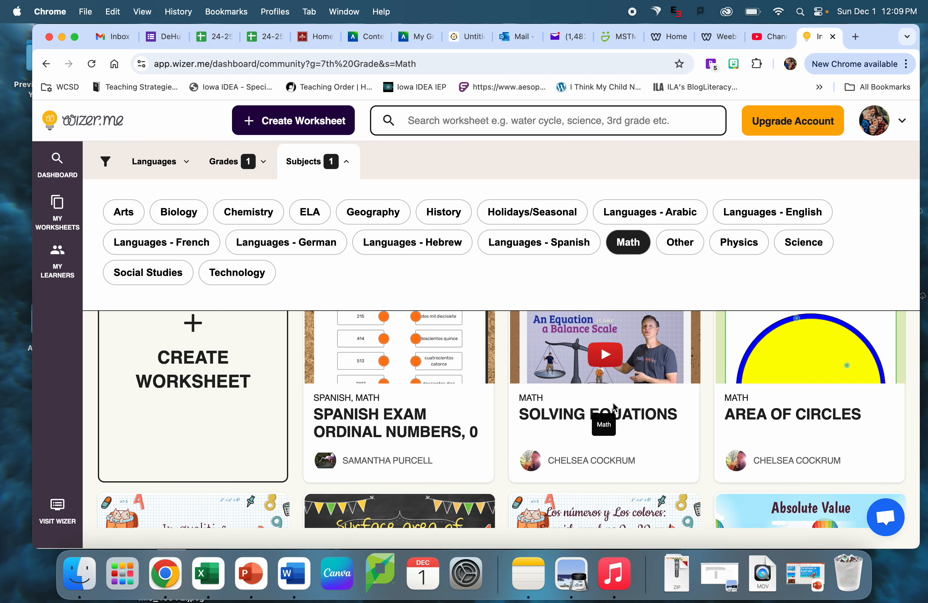
scroll(614, 408, down, 5)
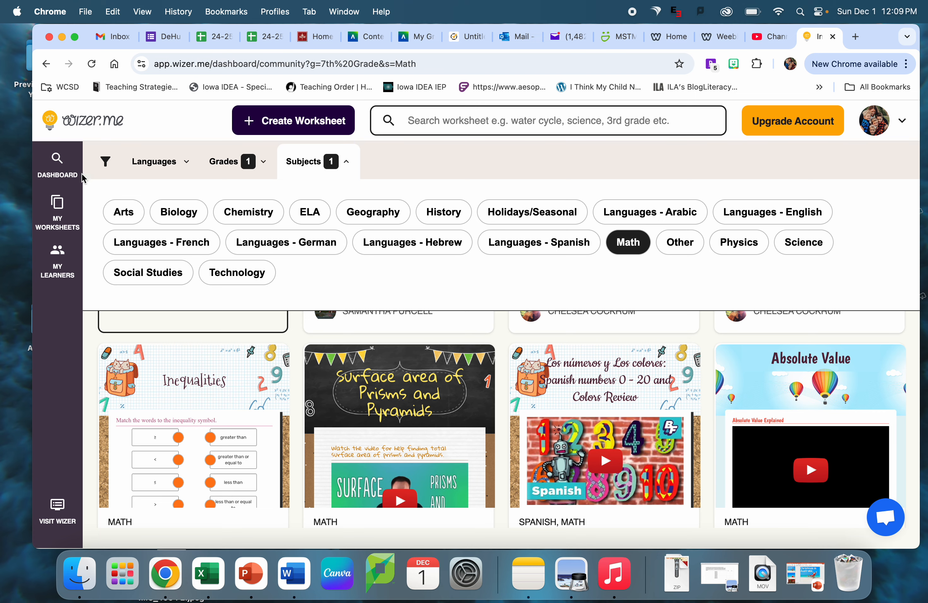
- Look over the teacher's own worksheets collection and the Learners and Classrooms sections of My Learners
click(58, 215)
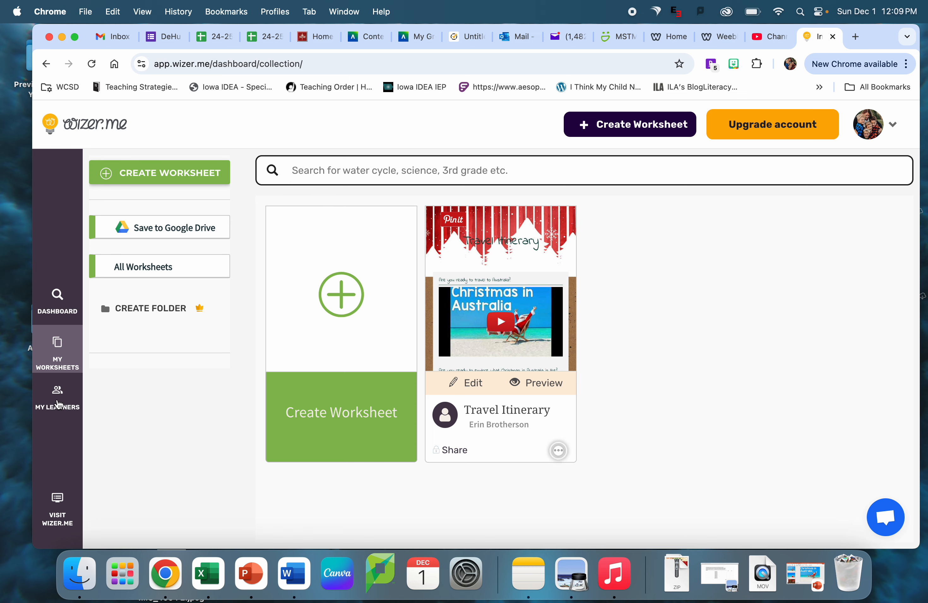
click(58, 404)
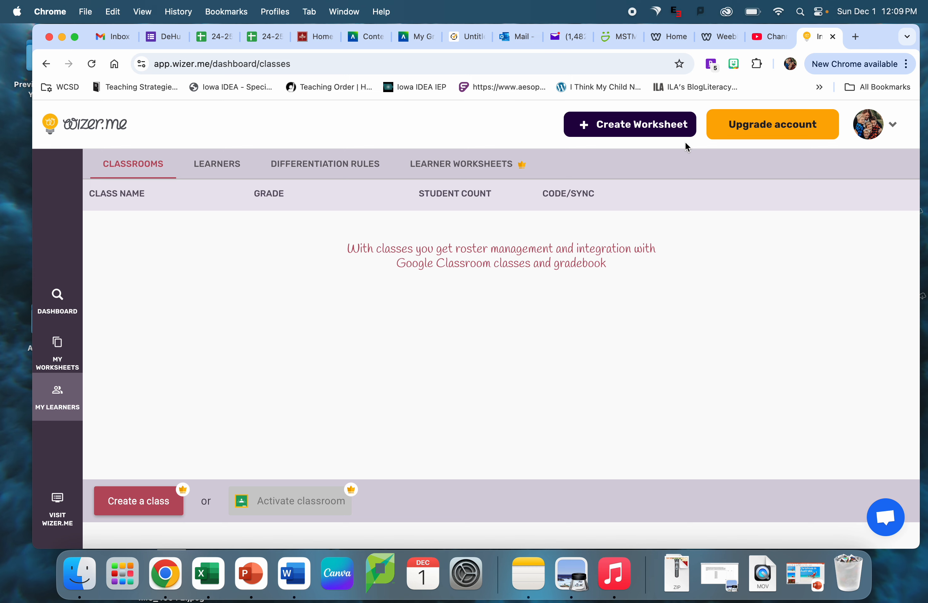
click(222, 160)
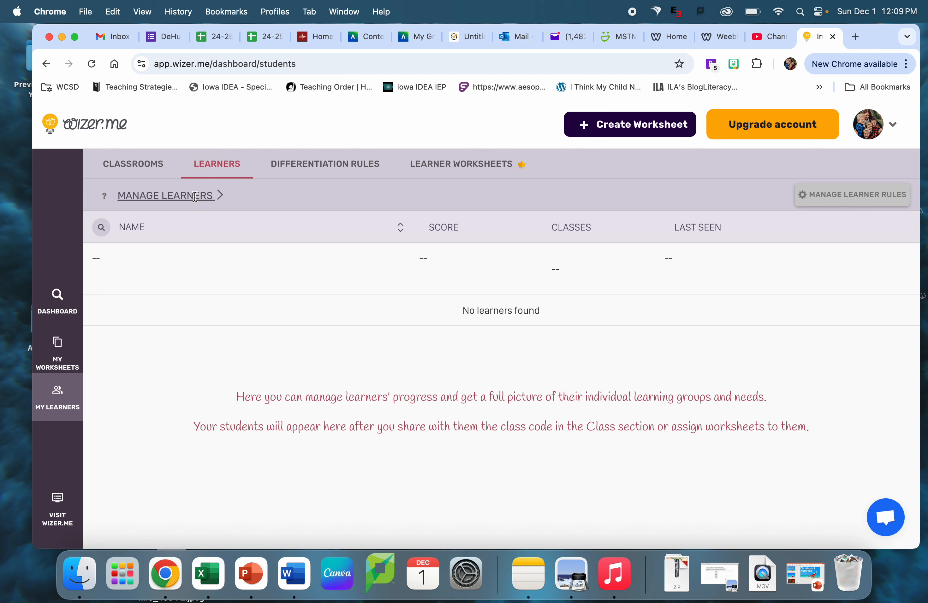
click(141, 166)
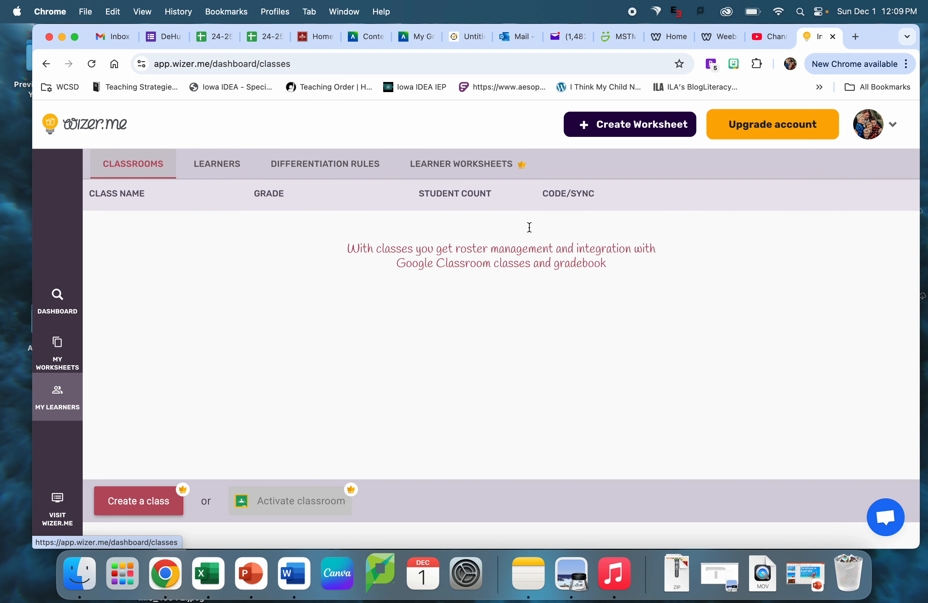
- Review the Wizer Pro upgrade features and the free trial's pricing options, and dismiss the offer without starting the trial
click(771, 118)
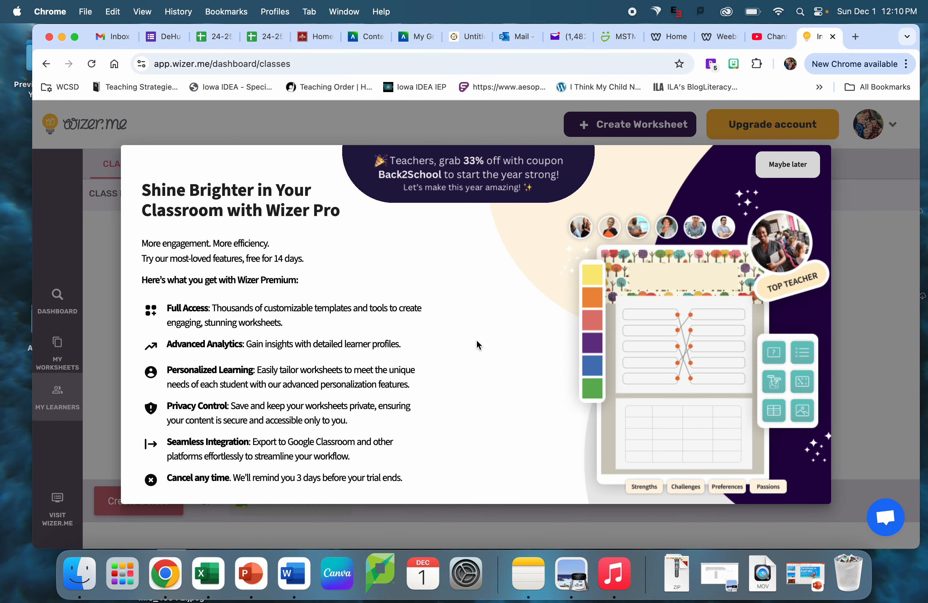
scroll(476, 341, down, 2)
scroll(476, 340, up, 2)
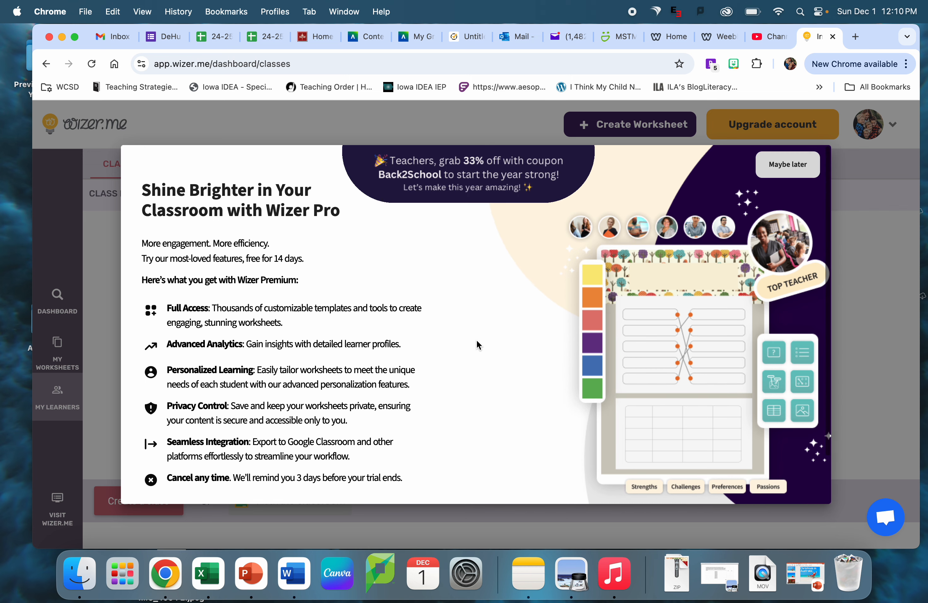
scroll(476, 340, down, 1)
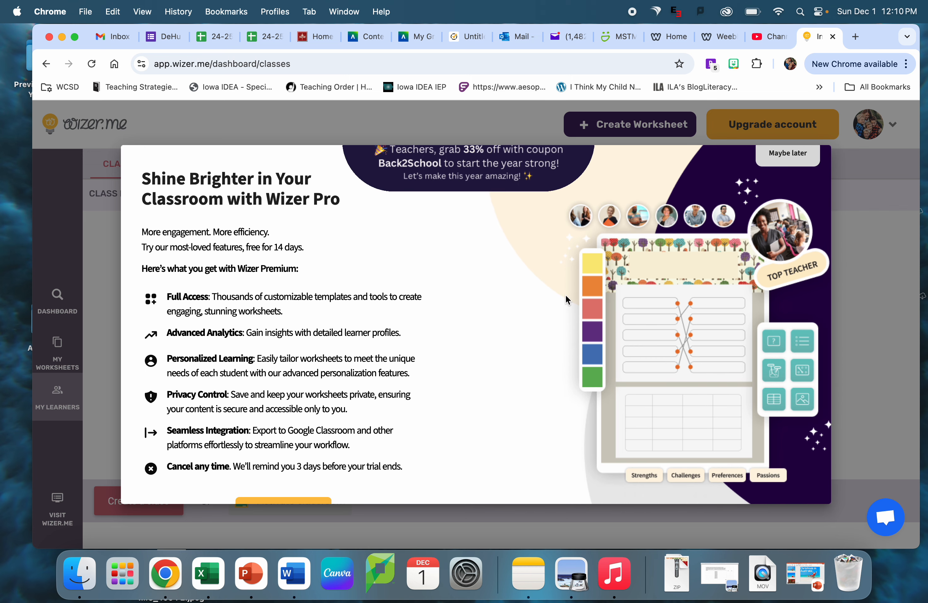
scroll(359, 287, down, 1)
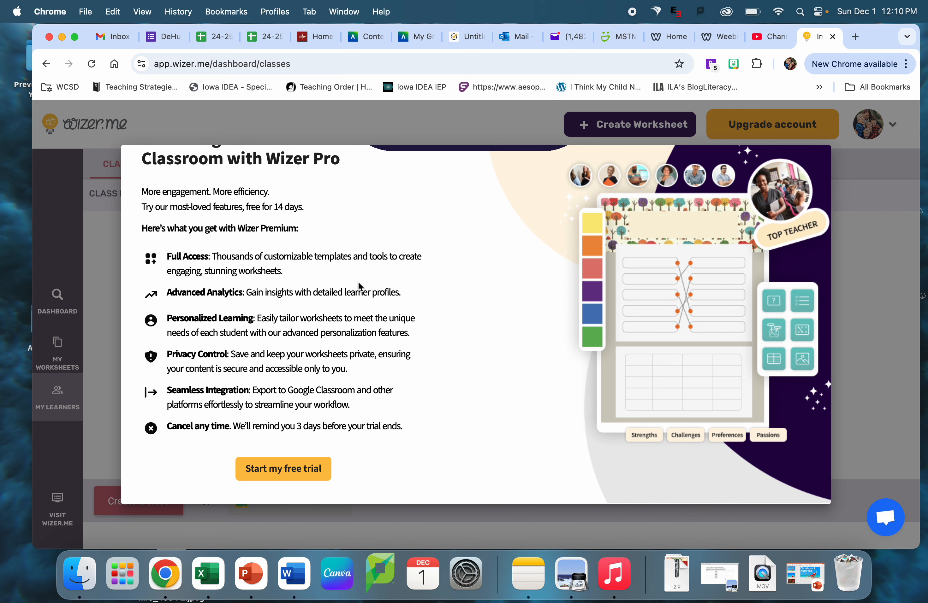
scroll(327, 269, down, 1)
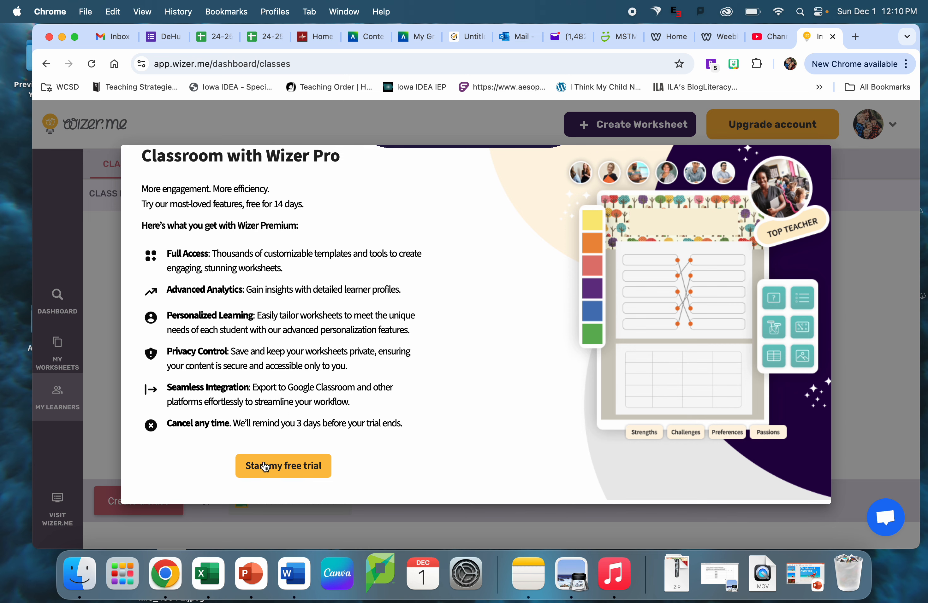
click(320, 467)
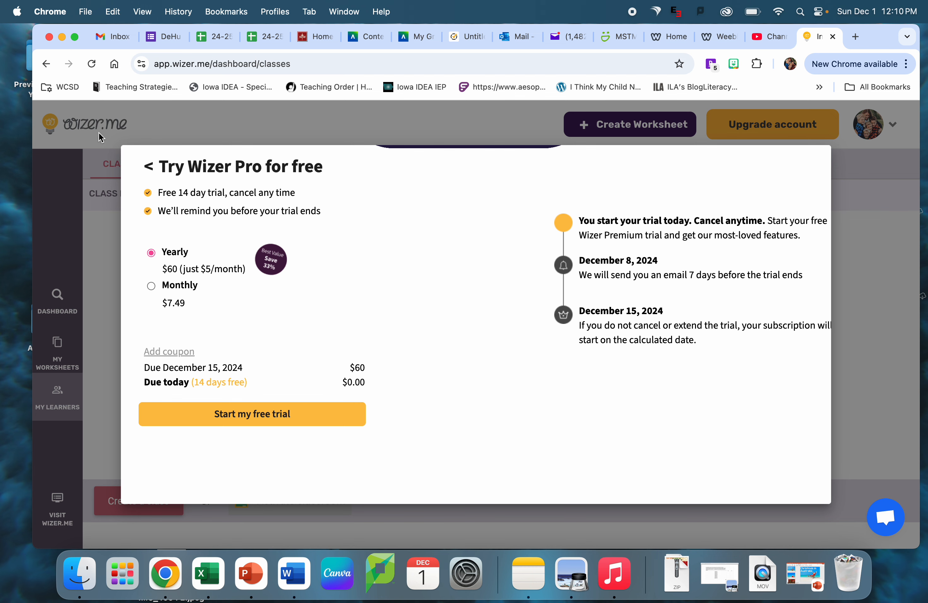
click(148, 169)
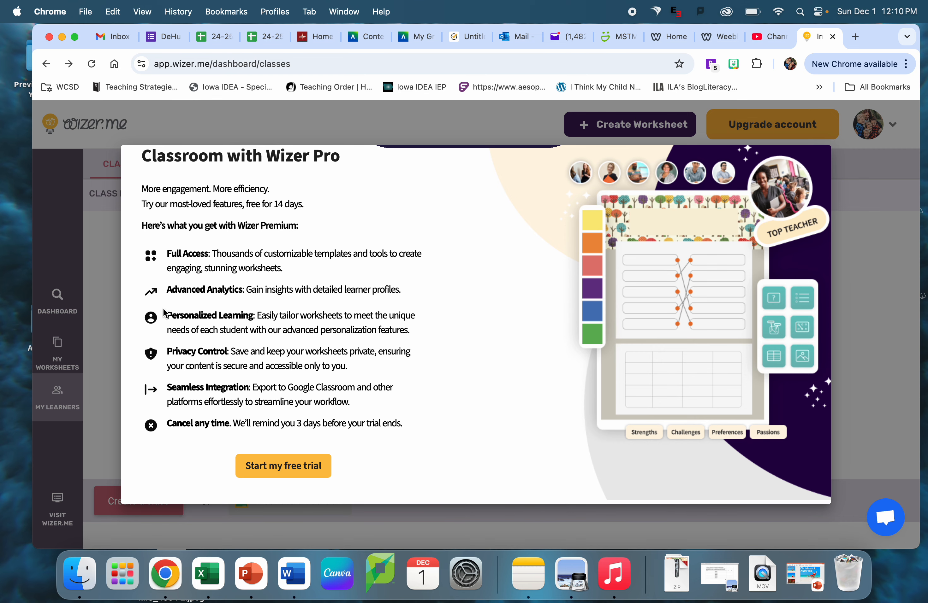
scroll(811, 226, up, 2)
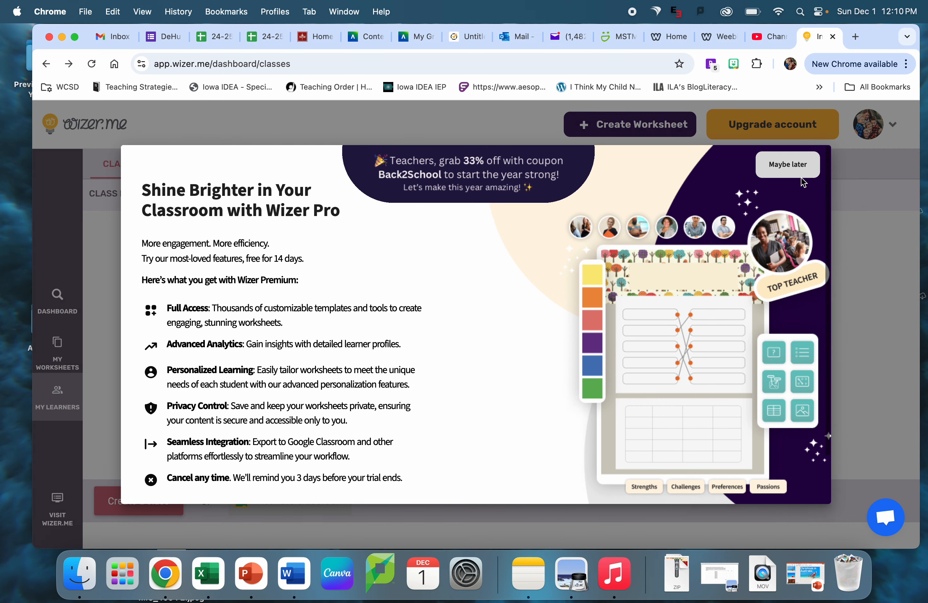
click(792, 162)
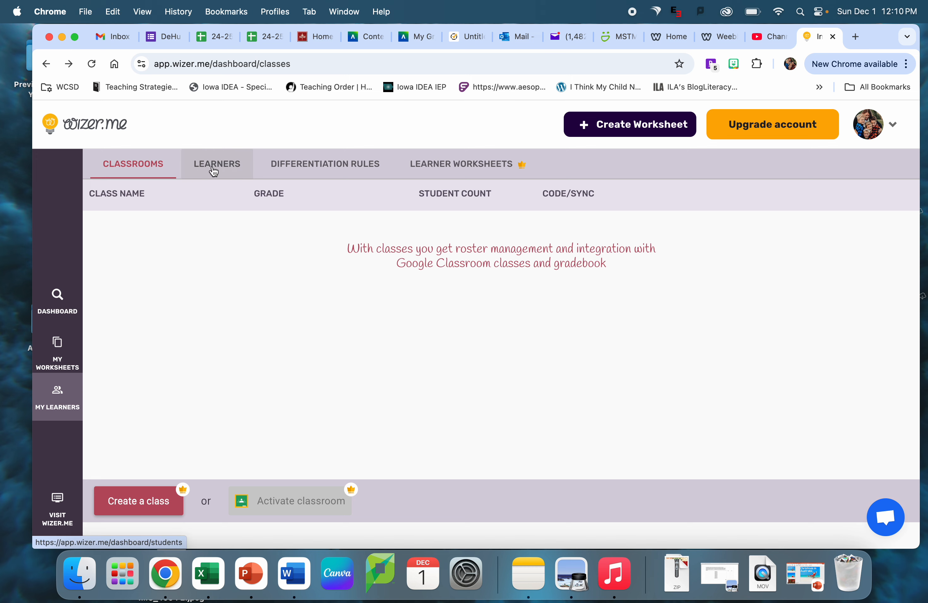
- Examine the Learners, Differentiation Rules and Learner Worksheets sections, dismissing the upgrade offer, and return to Learners
click(194, 164)
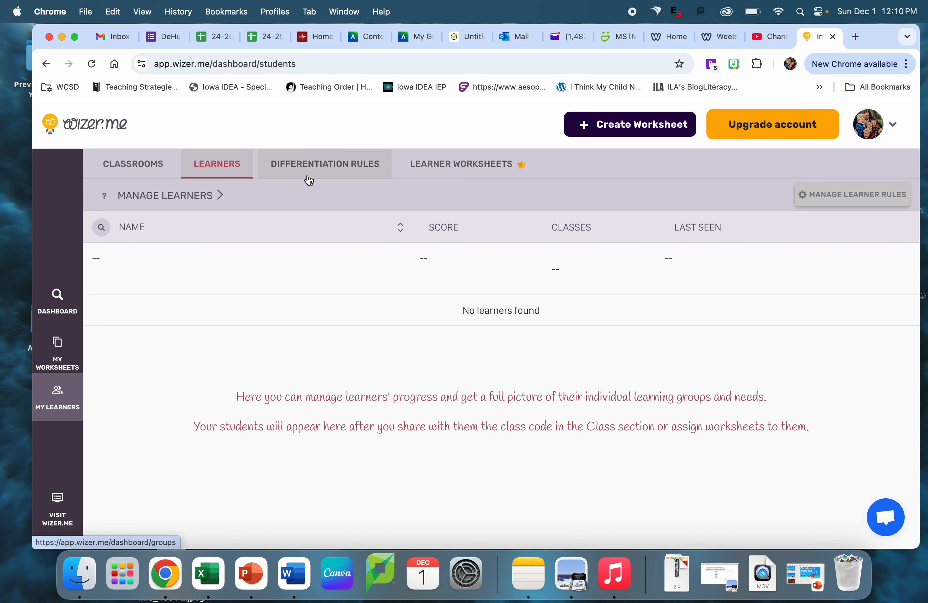
click(354, 176)
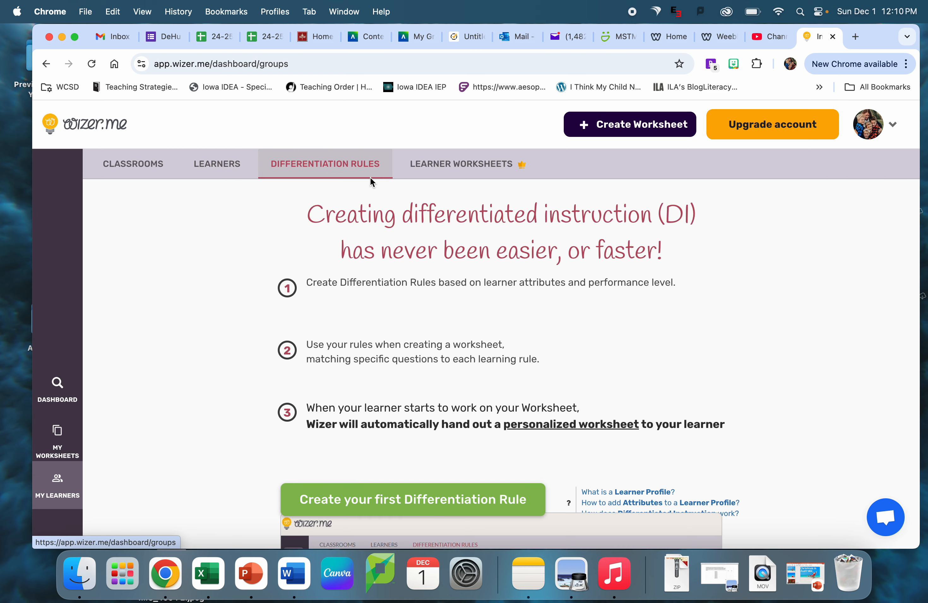
scroll(451, 297, down, 3)
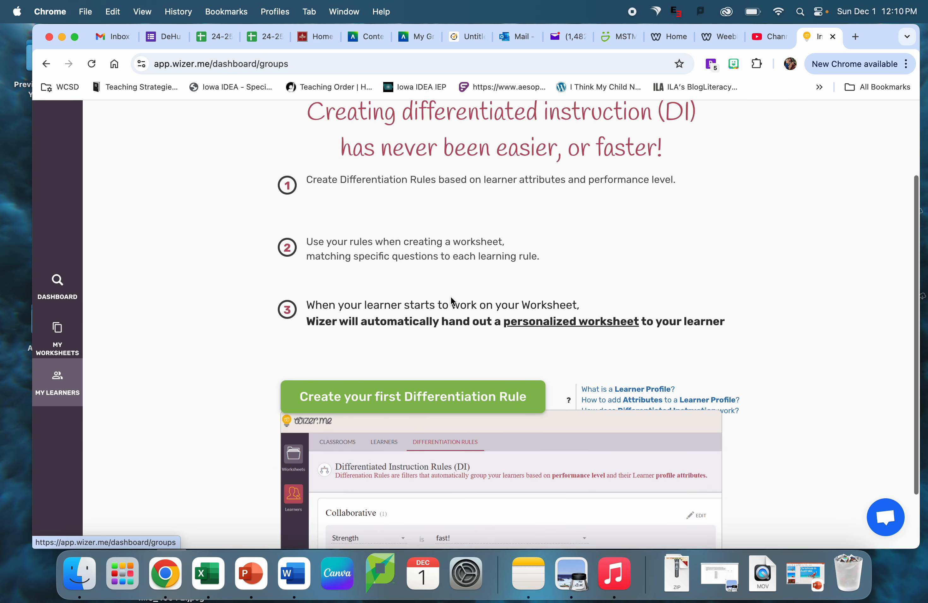
scroll(450, 297, up, 3)
click(474, 164)
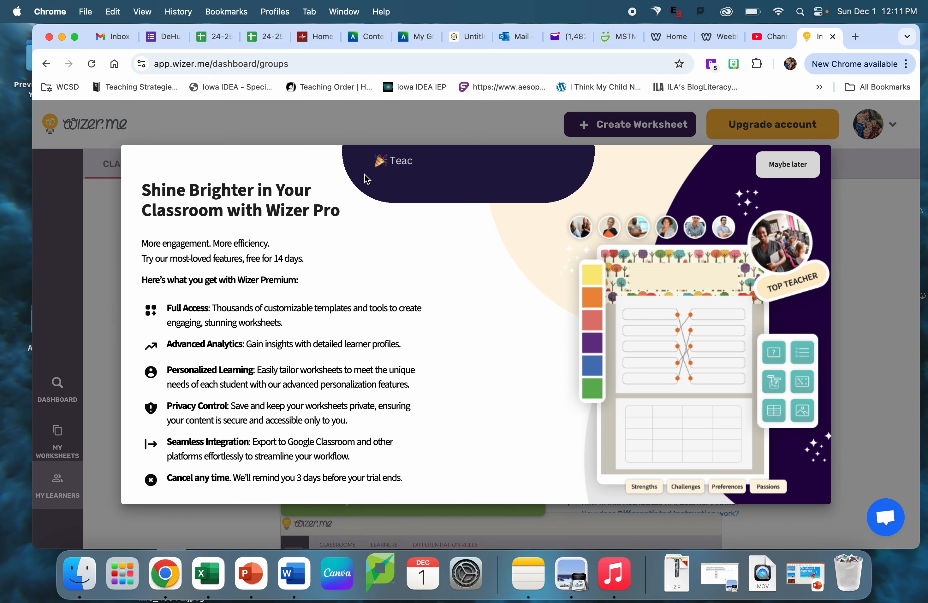
click(790, 166)
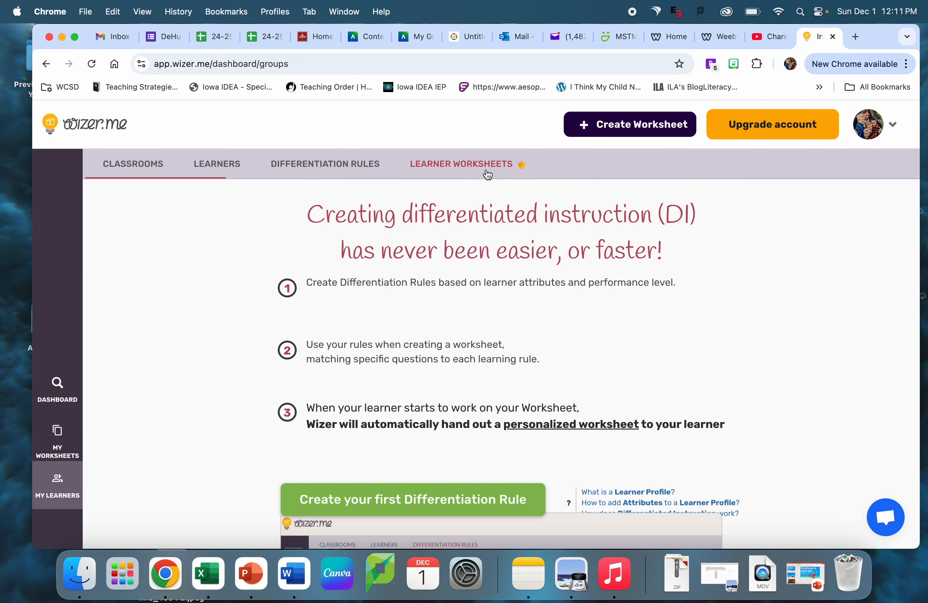
click(325, 169)
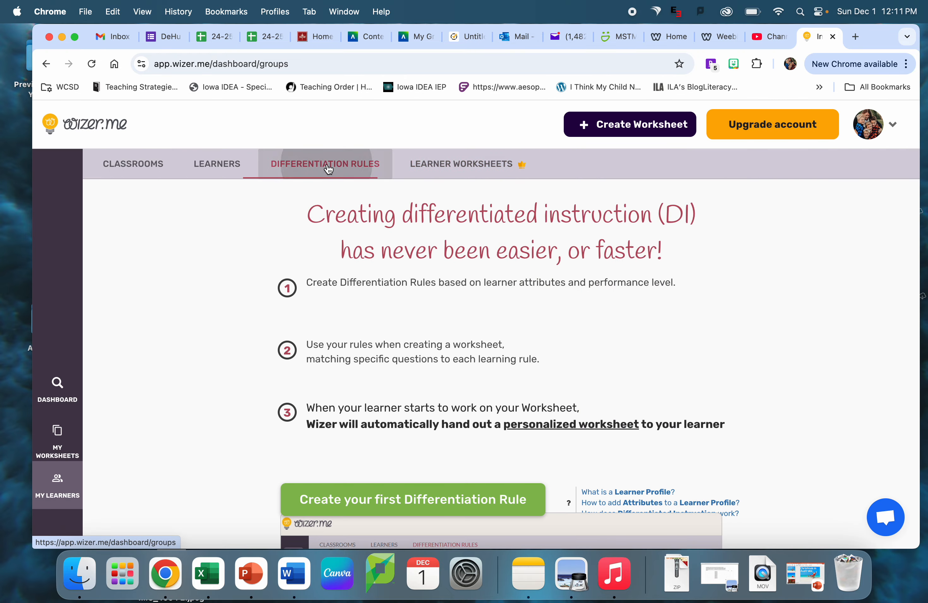
click(154, 169)
click(234, 169)
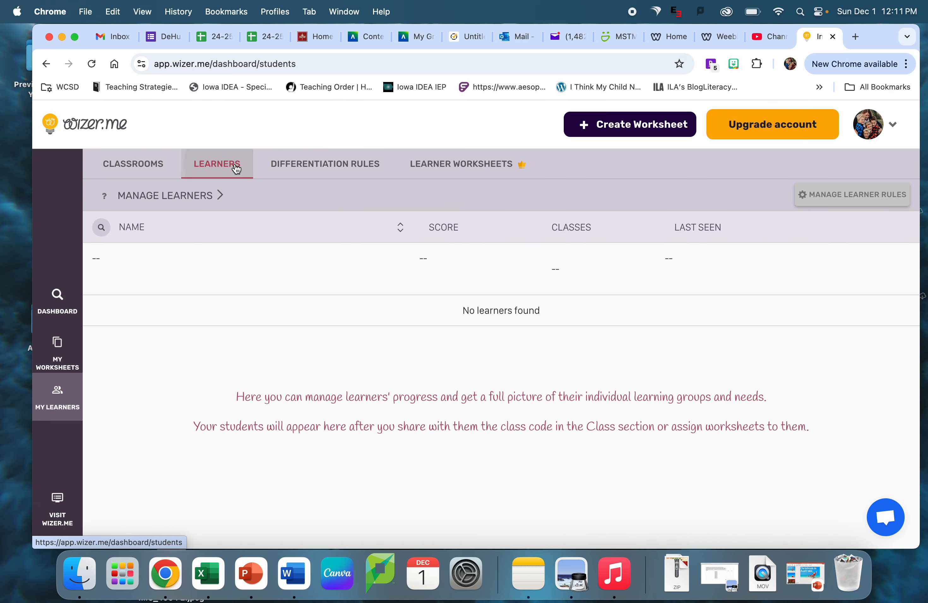
- Open the Travel Itinerary worksheet from the personal collection and show its preview
click(76, 354)
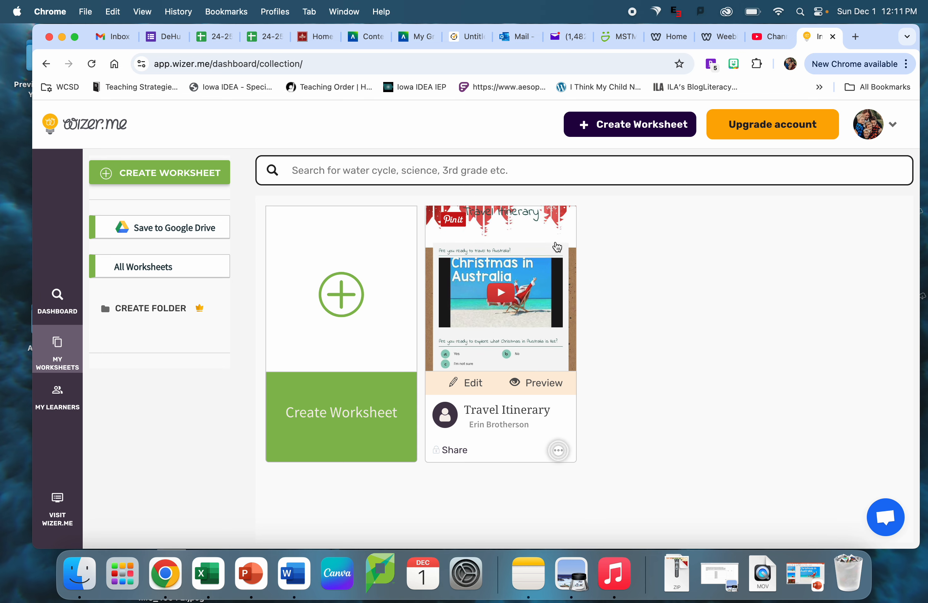
click(570, 224)
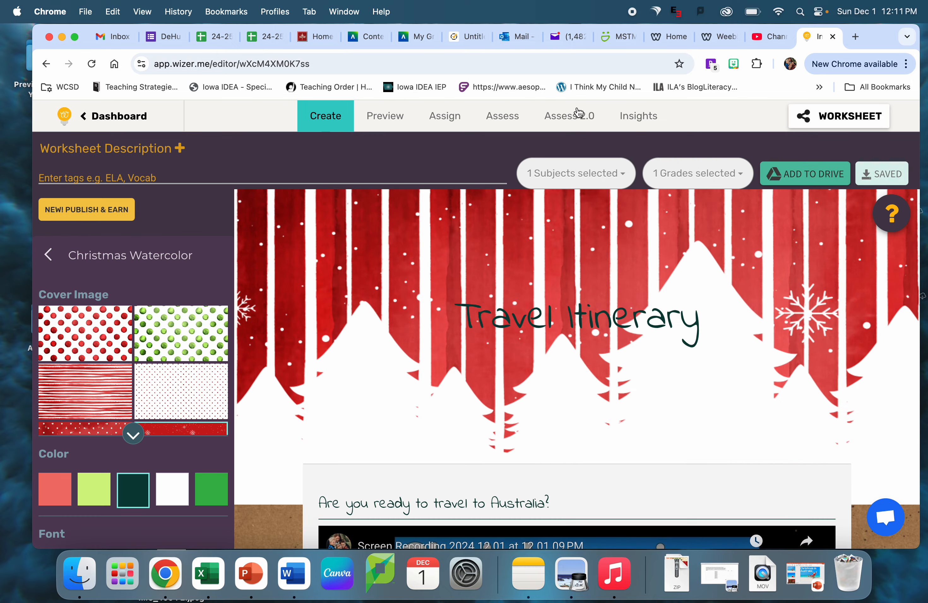
click(399, 116)
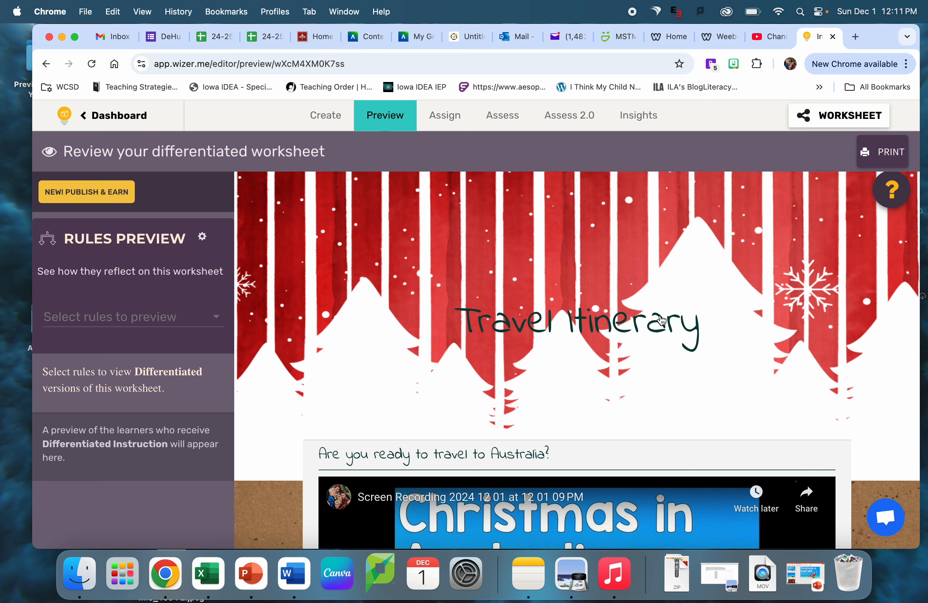
- Play the Christmas in Australia video in the worksheet preview and answer Yes to the question about exploring Christmas in Australia
scroll(661, 321, down, 3)
scroll(660, 317, down, 2)
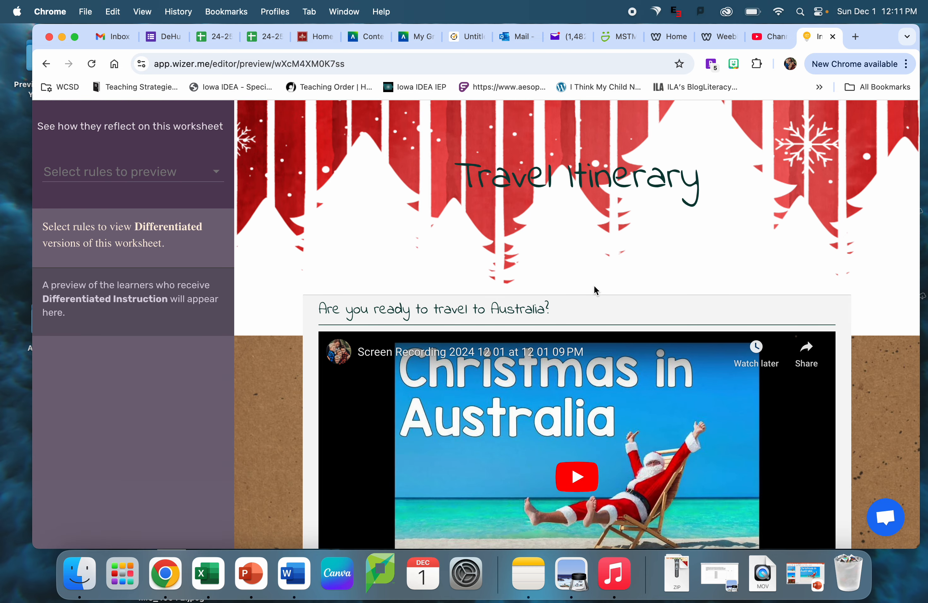
scroll(659, 289, down, 1)
scroll(660, 289, down, 3)
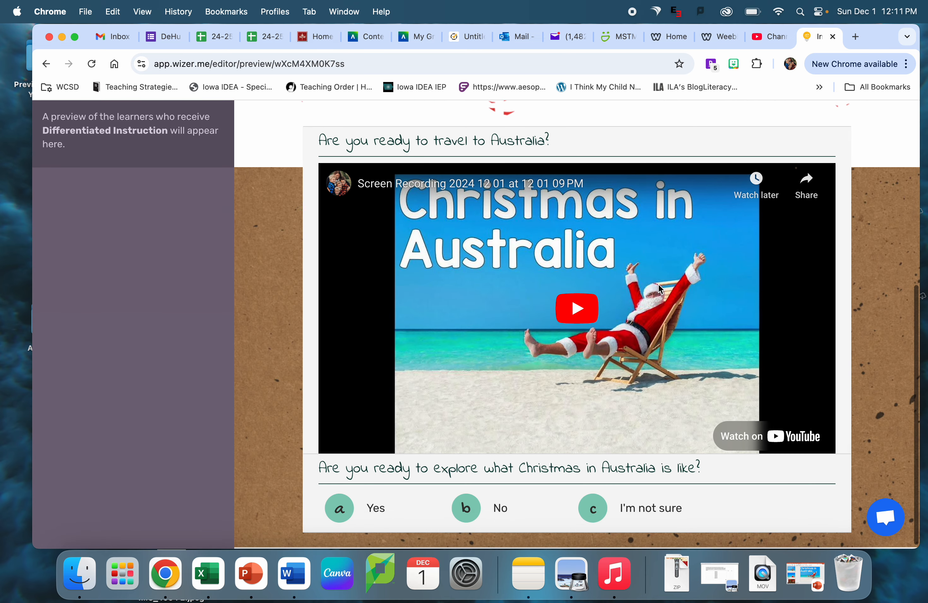
click(581, 319)
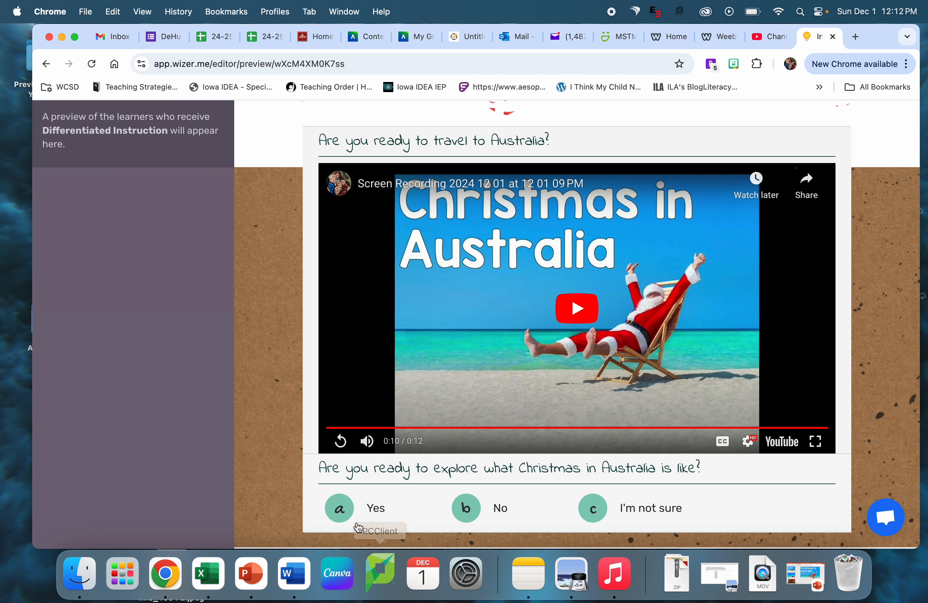
click(346, 515)
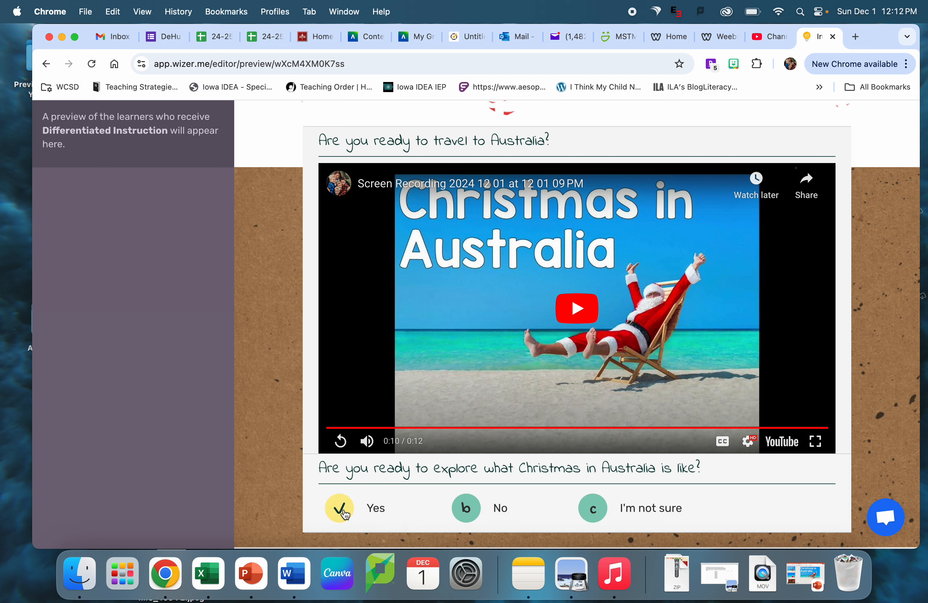
- Try the No and I'm not sure answers to the Christmas in Australia question, and reselect Yes
click(464, 515)
click(594, 516)
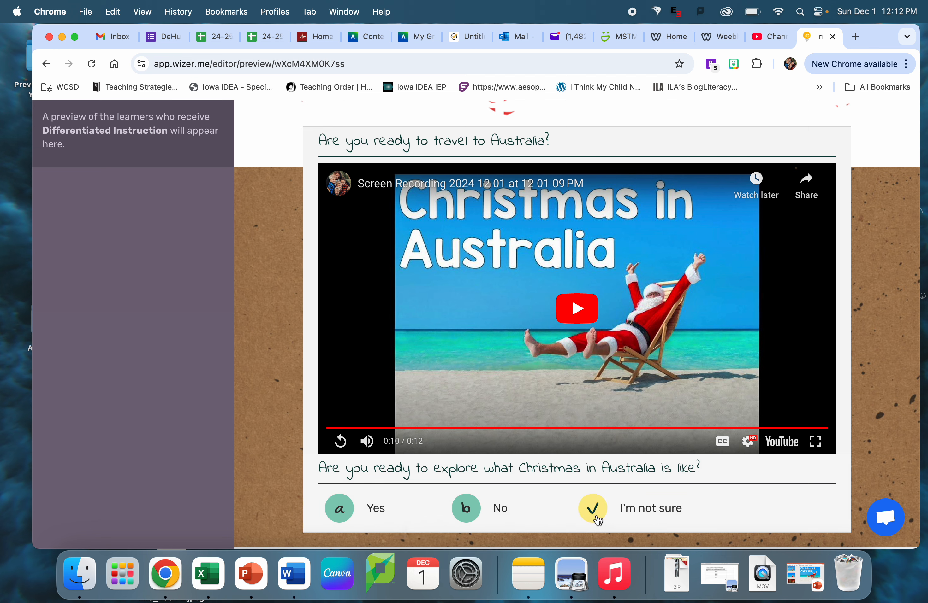
click(342, 514)
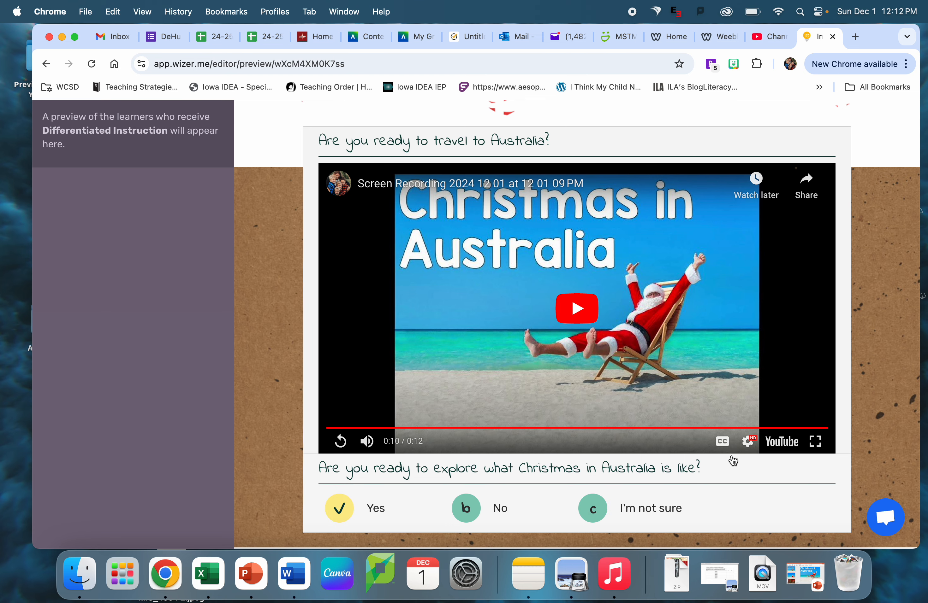
- Review the options for assigning the Travel Itinerary worksheet to students via link, and dismiss them without creating an assignment
scroll(733, 459, down, 1)
scroll(733, 461, up, 3)
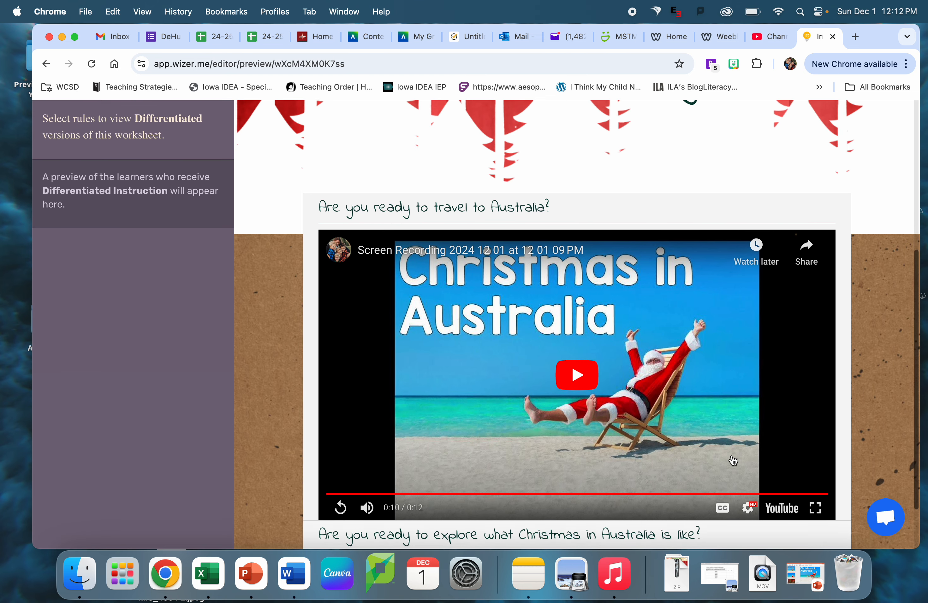
scroll(732, 461, up, 8)
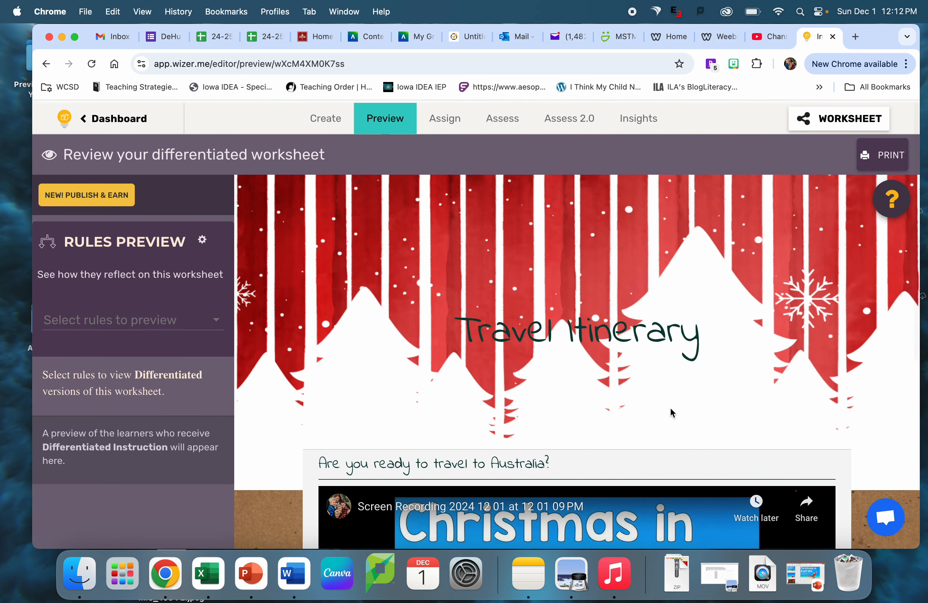
click(449, 110)
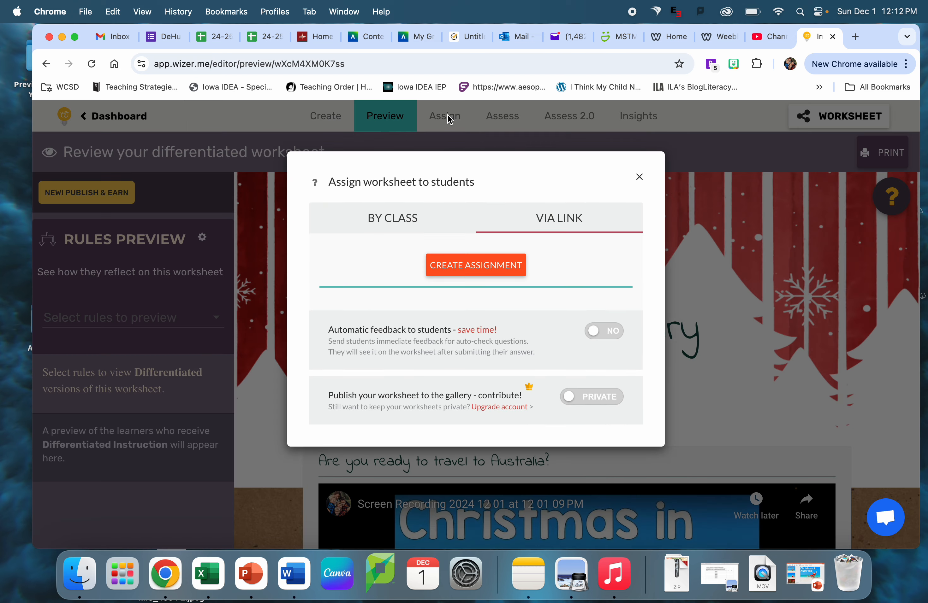
click(637, 178)
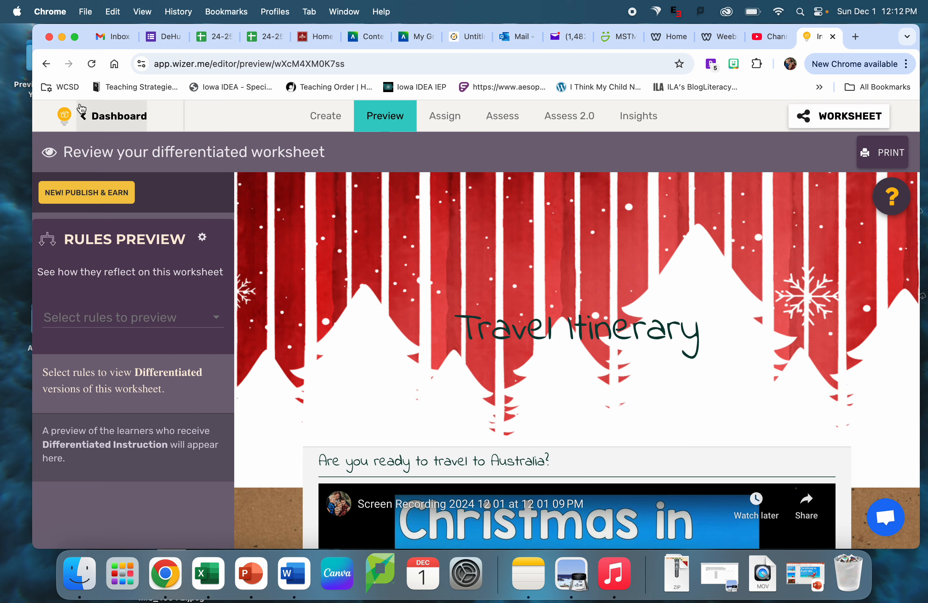
- Return to the dashboard, create a new worksheet and open the Merry design theme for it
click(116, 116)
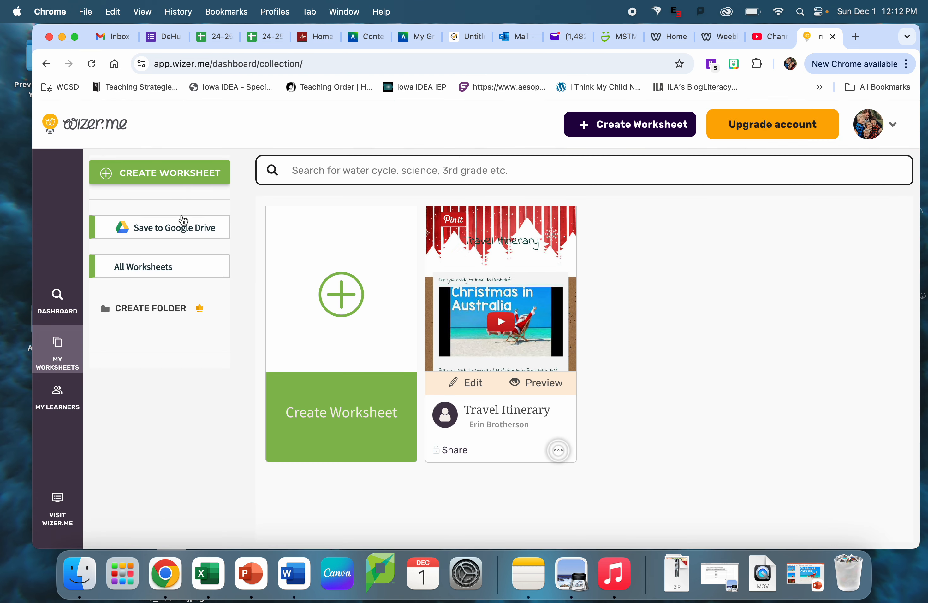
click(200, 176)
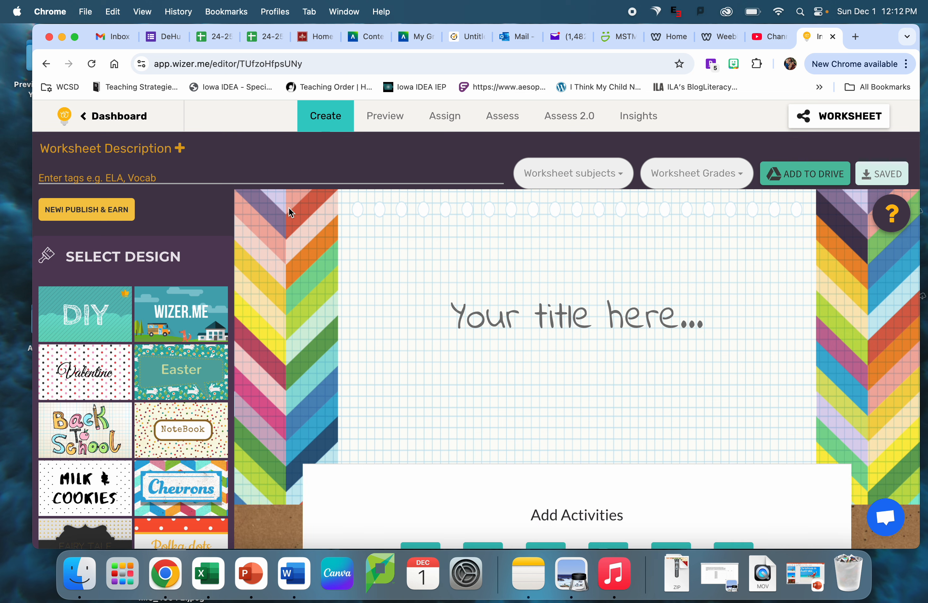
scroll(153, 416, down, 10)
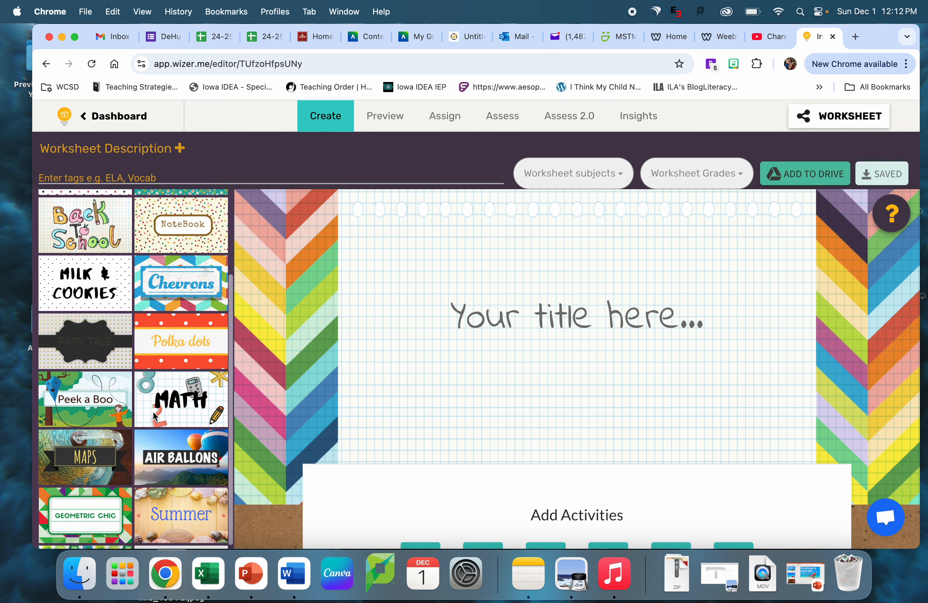
scroll(154, 414, down, 5)
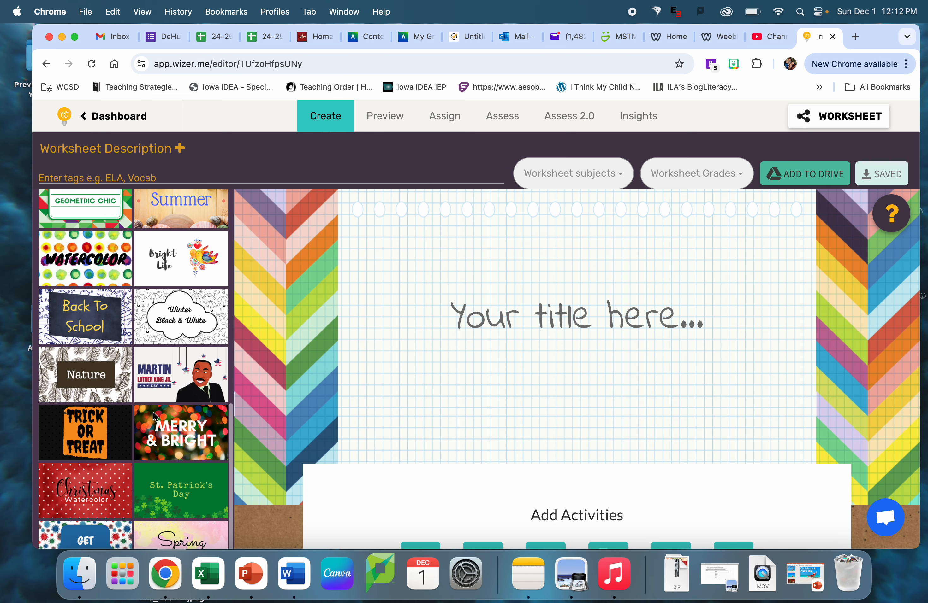
click(162, 390)
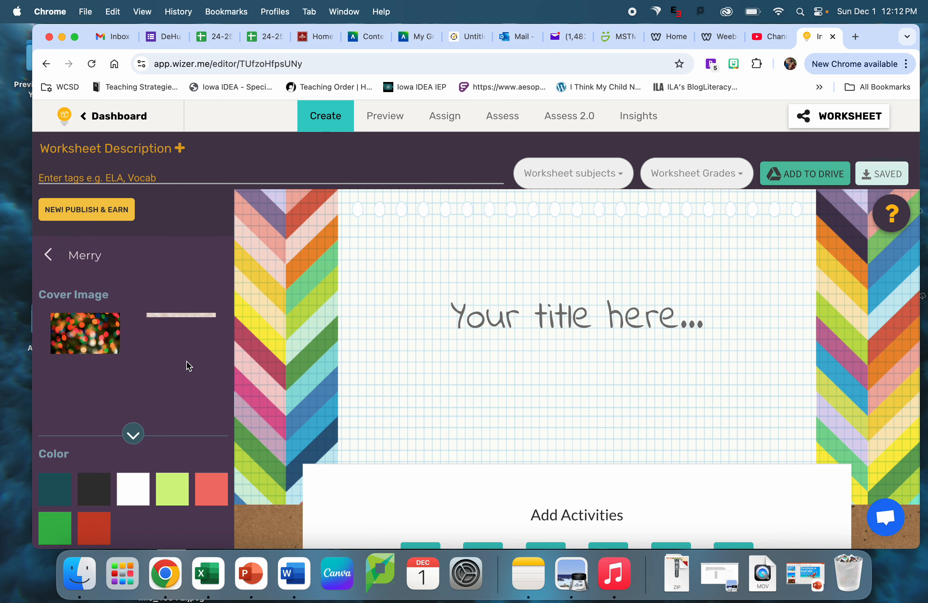
- Expand the Merry theme's cover images and apply the snowman with the red knitted hat as the worksheet cover
scroll(187, 361, down, 2)
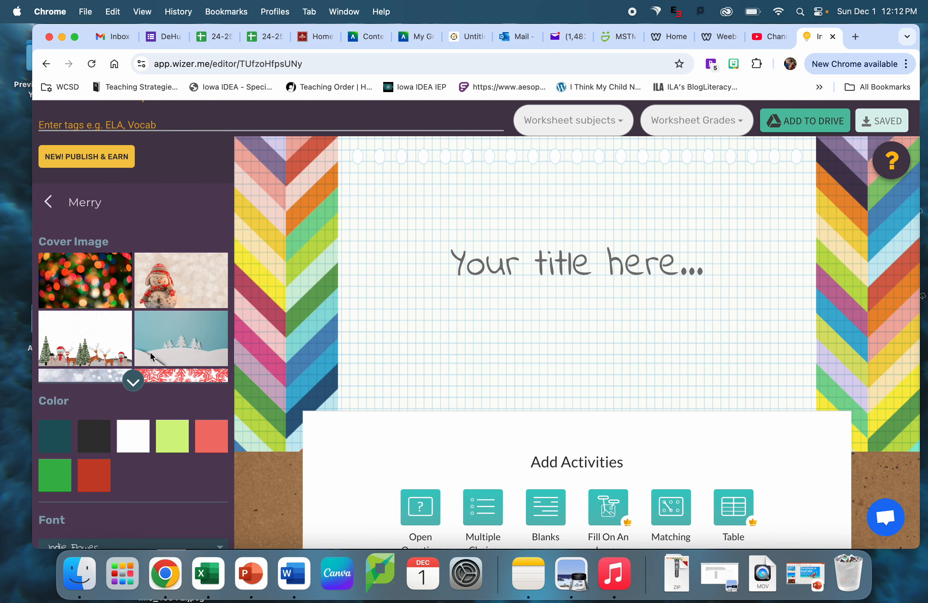
click(133, 383)
click(117, 406)
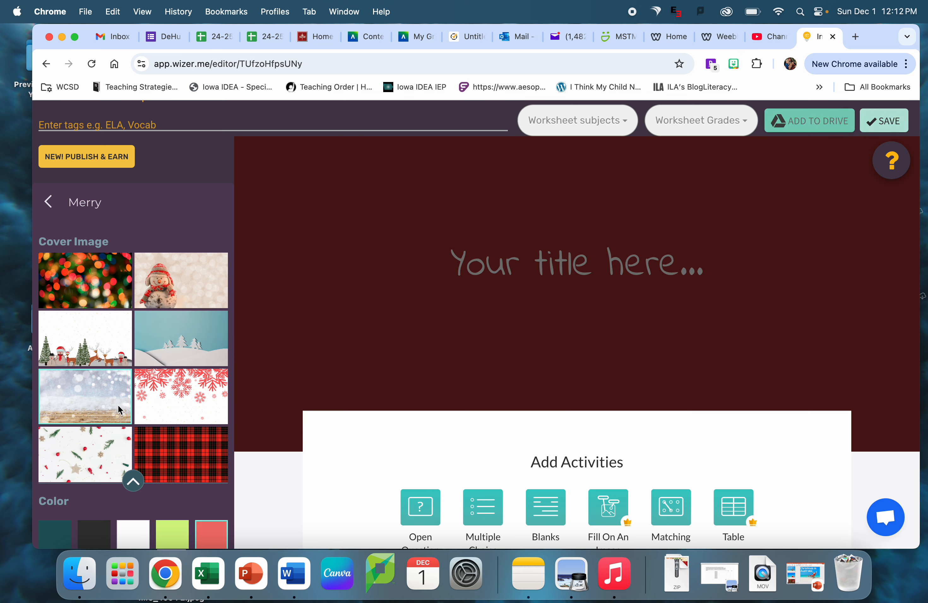
click(185, 276)
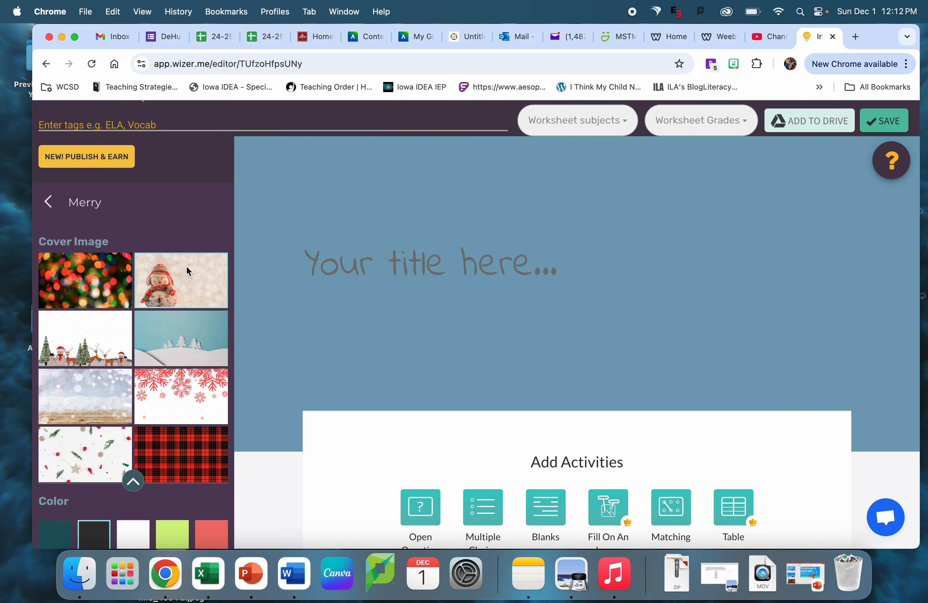
- Enter "Winter Animals?" as the worksheet title
click(448, 272)
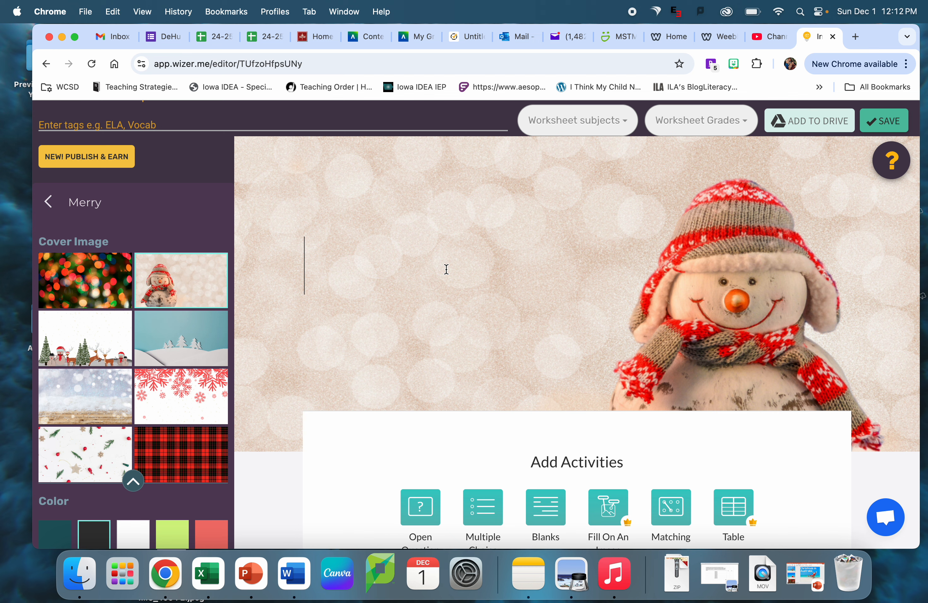
text(winter )
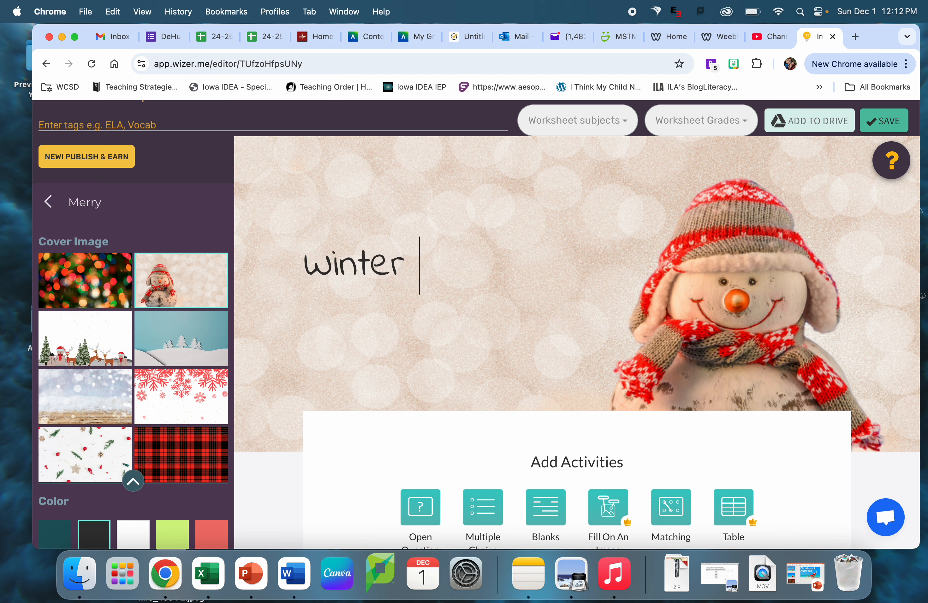
text(N)
key(BackSpace)
text(a)
key(BackSpace)
text(Ani)
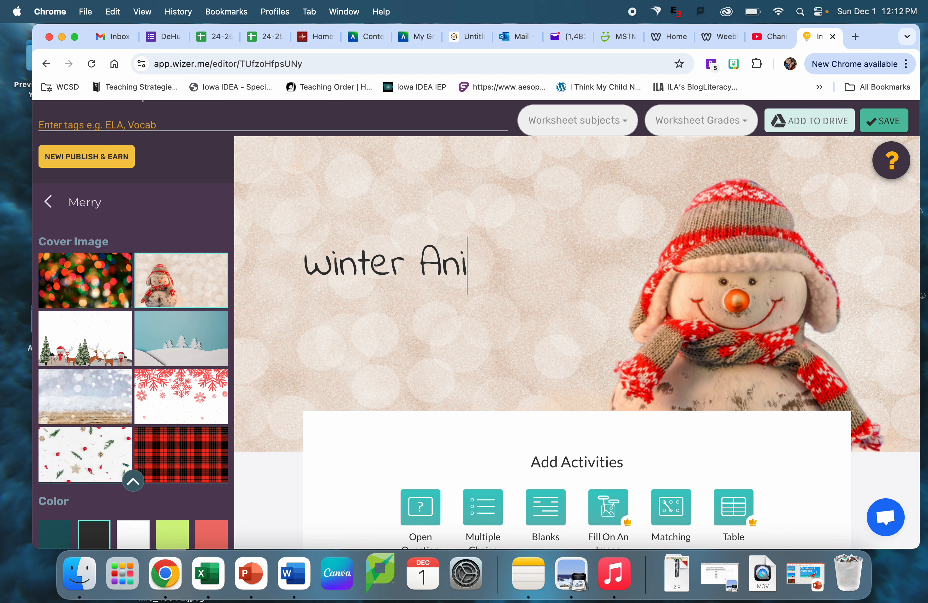
text(mals ?)
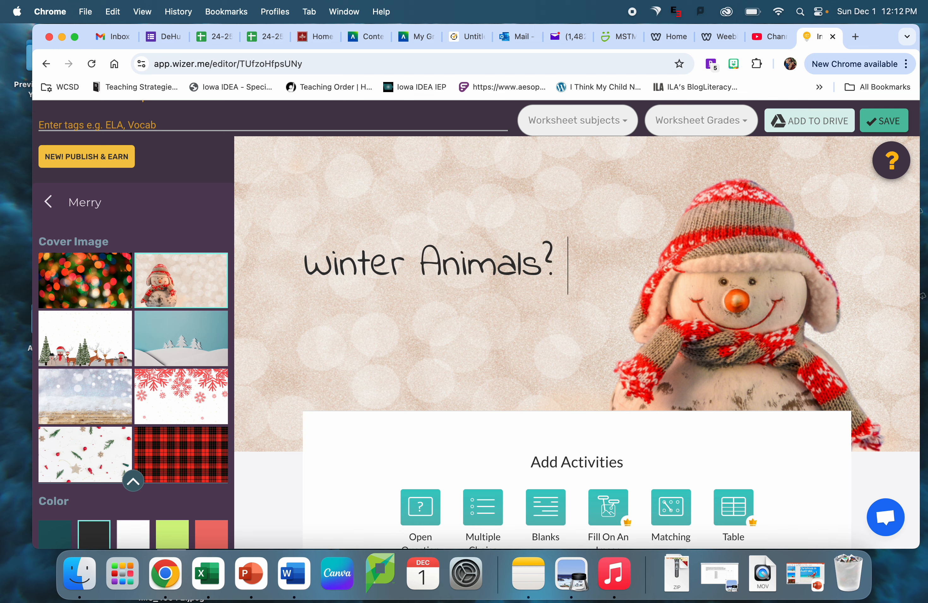
- Replace the worksheet title with "Animals in Winter"
key(BackSpace)
key(BackSpace)
key(BackSpace)
key(BackSpace)
key(BackSpace)
key(BackSpace)
key(BackSpace)
key(BackSpace)
key(BackSpace)
key(BackSpace)
key(BackSpace)
key(BackSpace)
key(BackSpace)
key(BackSpace)
key(BackSpace)
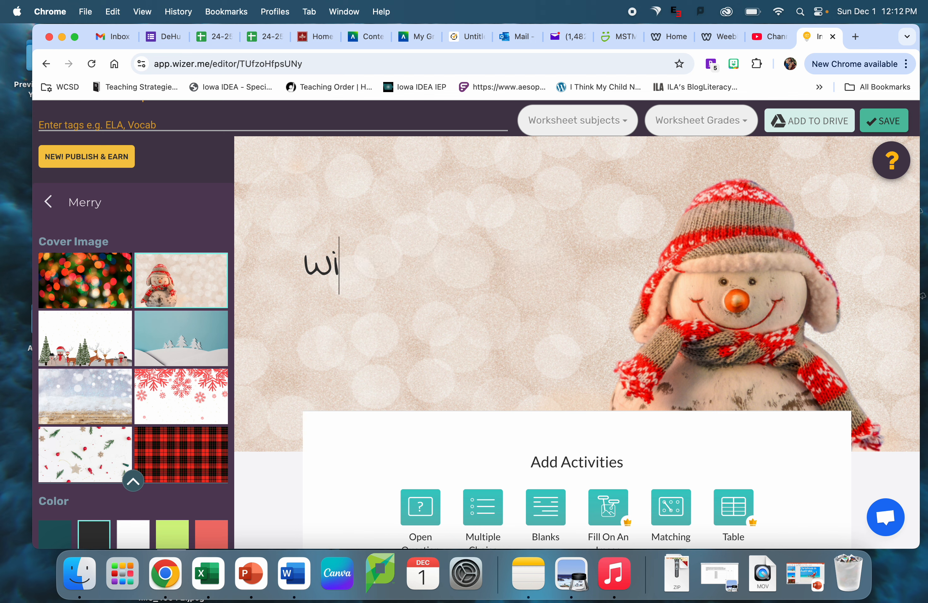
text(Anima)
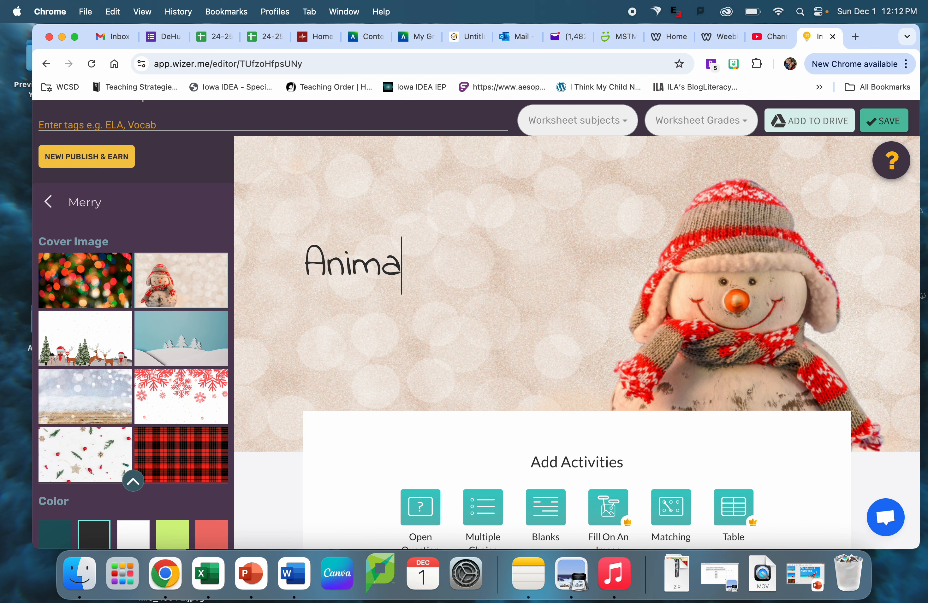
text(ls in winter)
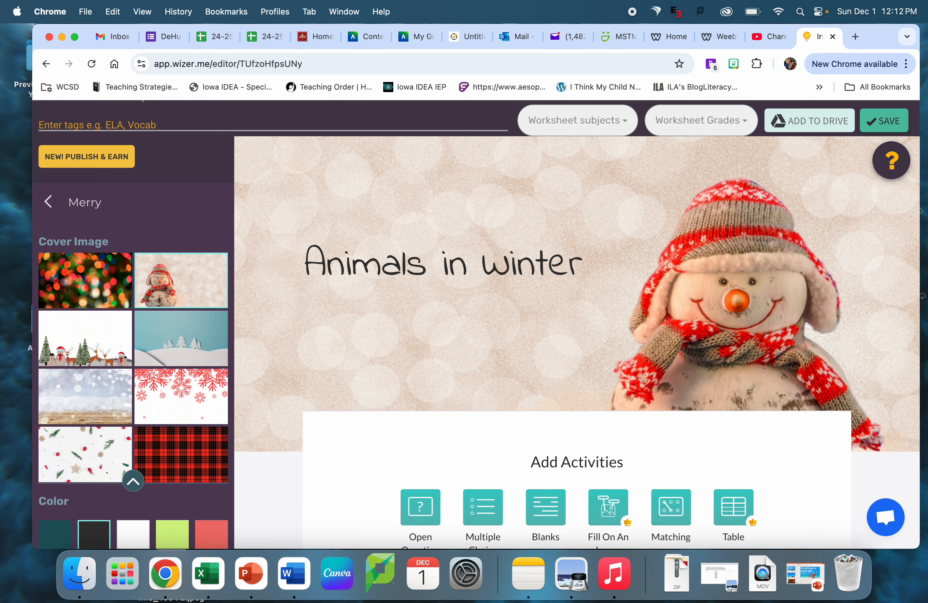
- Examine the activity types that can be added to the worksheet, including the ones reserved for upgraded accounts
scroll(472, 243, down, 5)
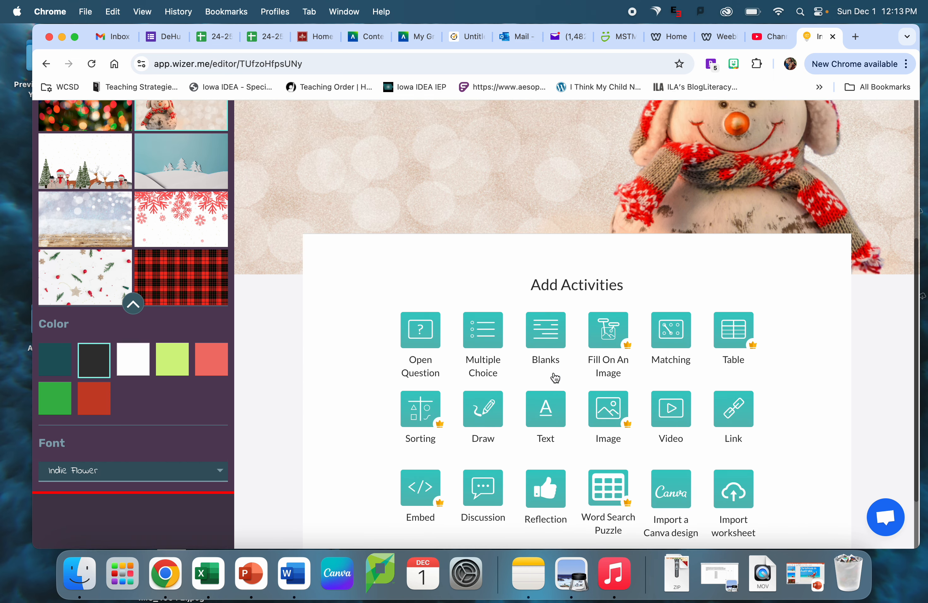
scroll(556, 378, up, 5)
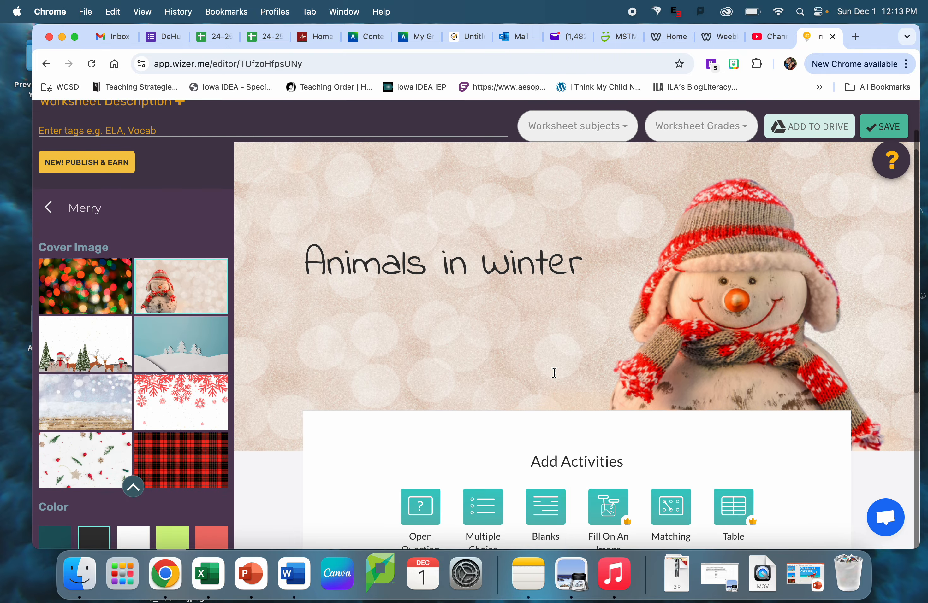
scroll(554, 372, down, 4)
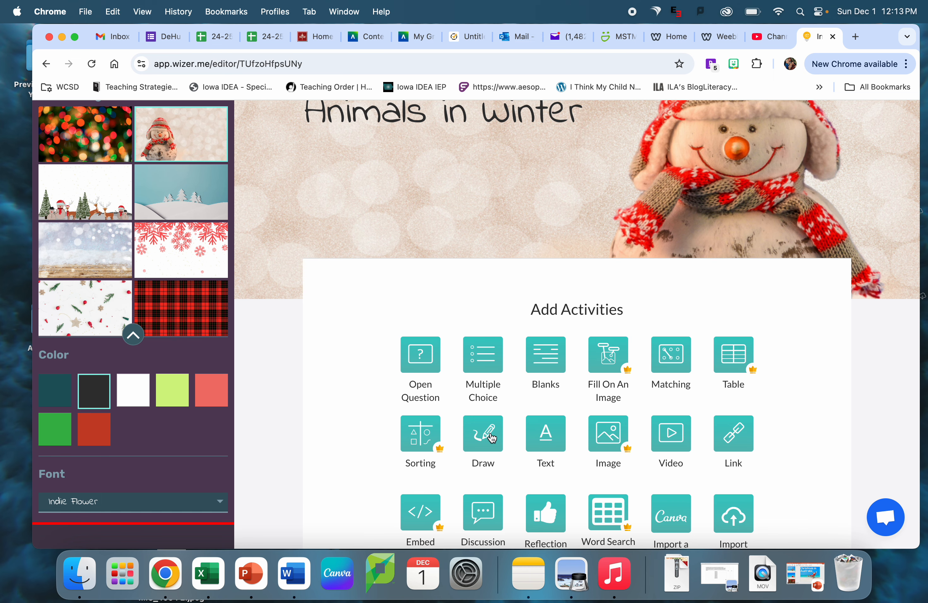
scroll(739, 456, down, 2)
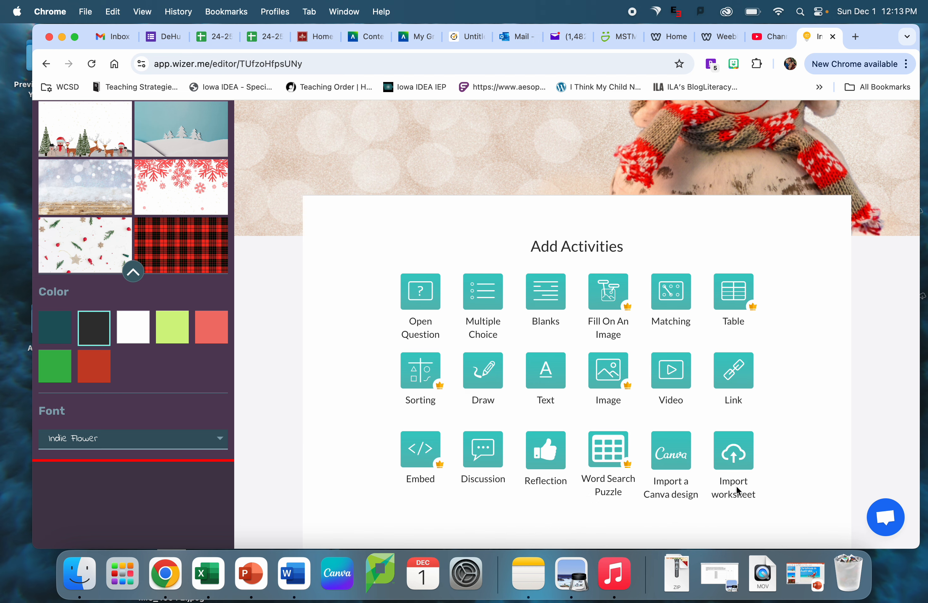
scroll(748, 478, down, 1)
scroll(748, 474, up, 3)
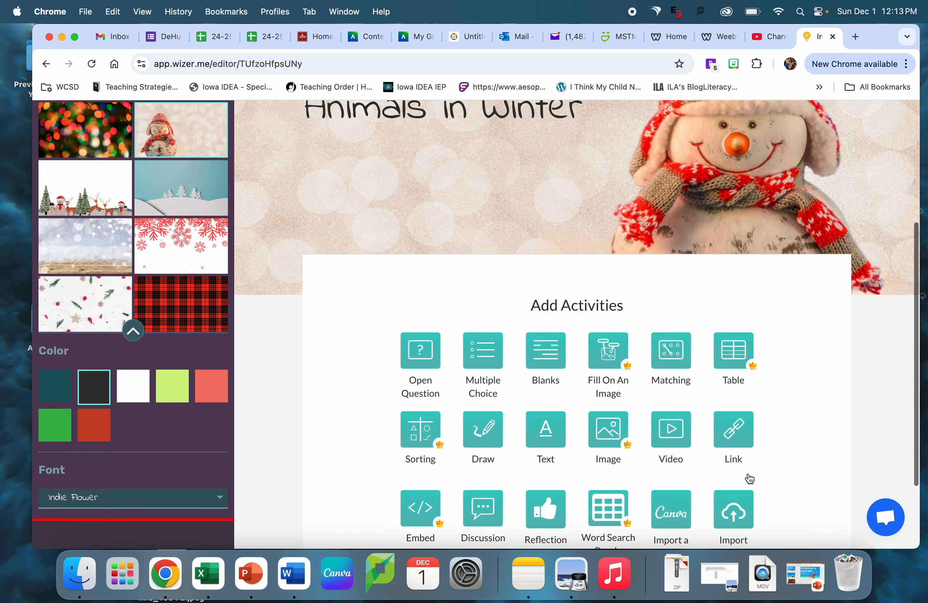
scroll(669, 397, down, 1)
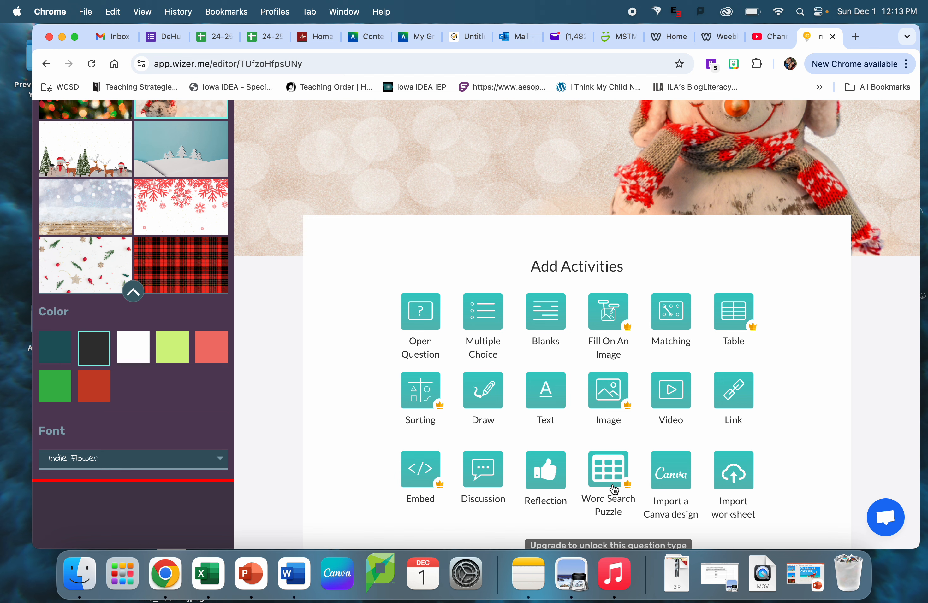
- Add a multiple choice activity with the question "Which animal hibernates in the winter?"
click(492, 311)
click(410, 342)
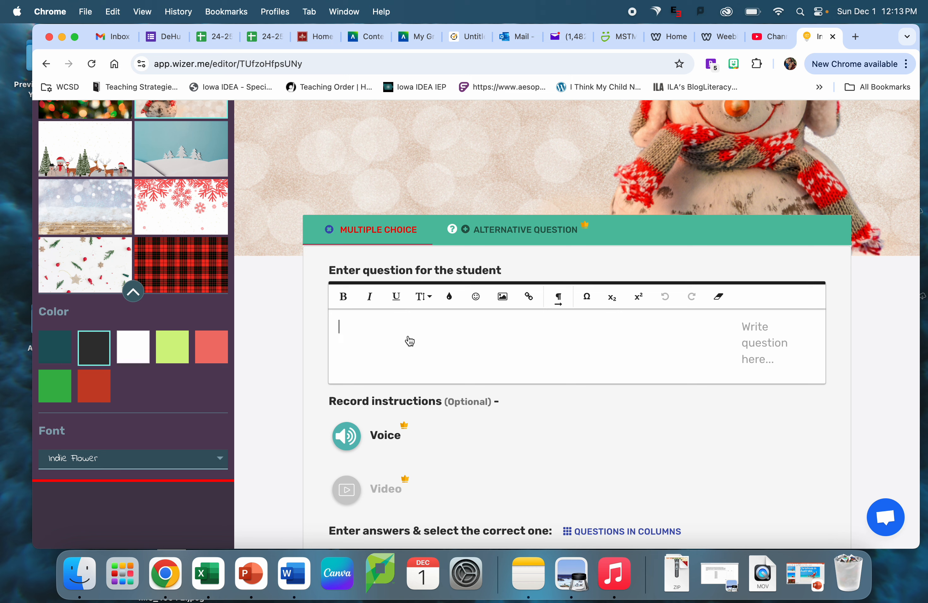
text(What )
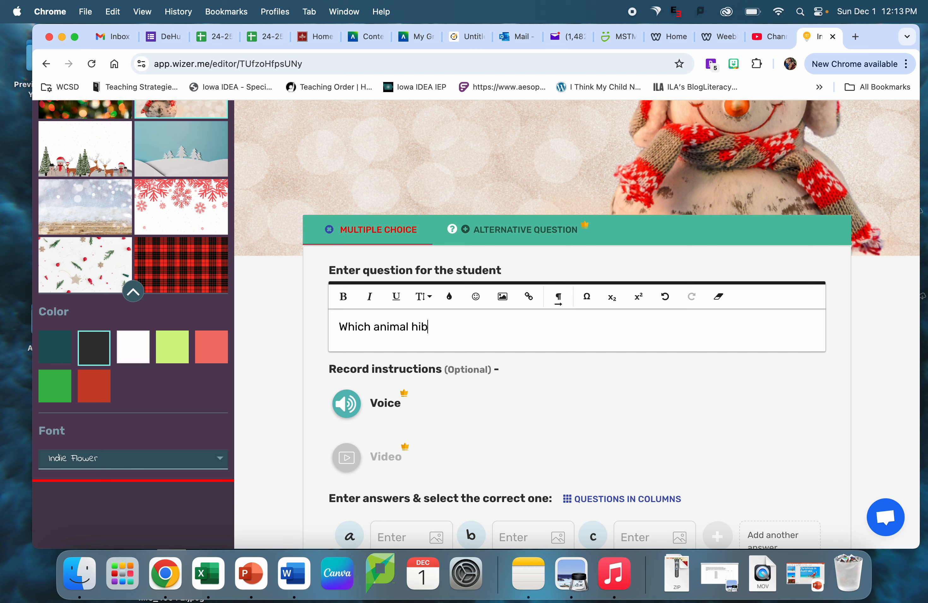
text(rnate)
text(s in the i)
text(inter?)
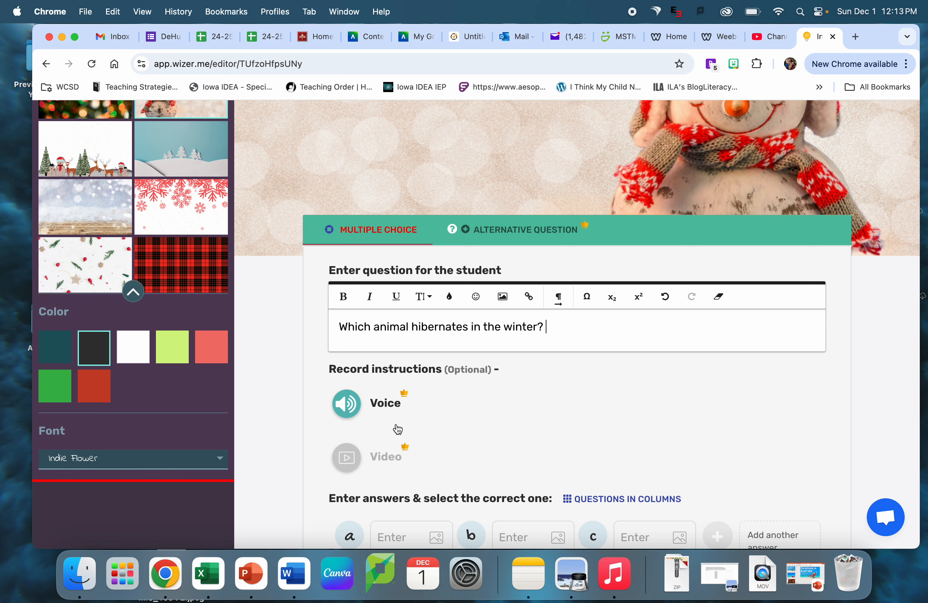
- Enter Bear, Dog and Bird as answers a, b and c of the hibernation question
scroll(474, 462, down, 3)
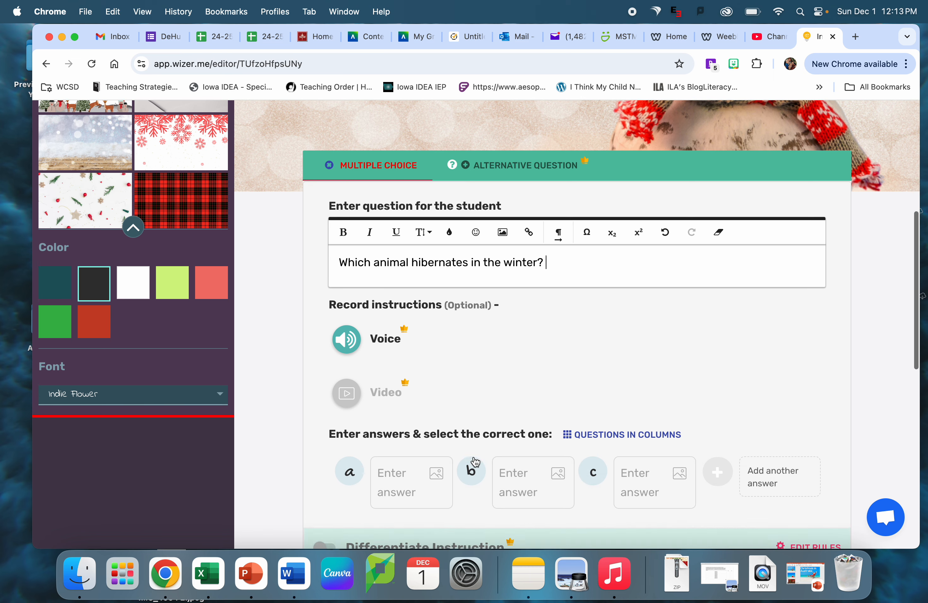
scroll(475, 463, down, 1)
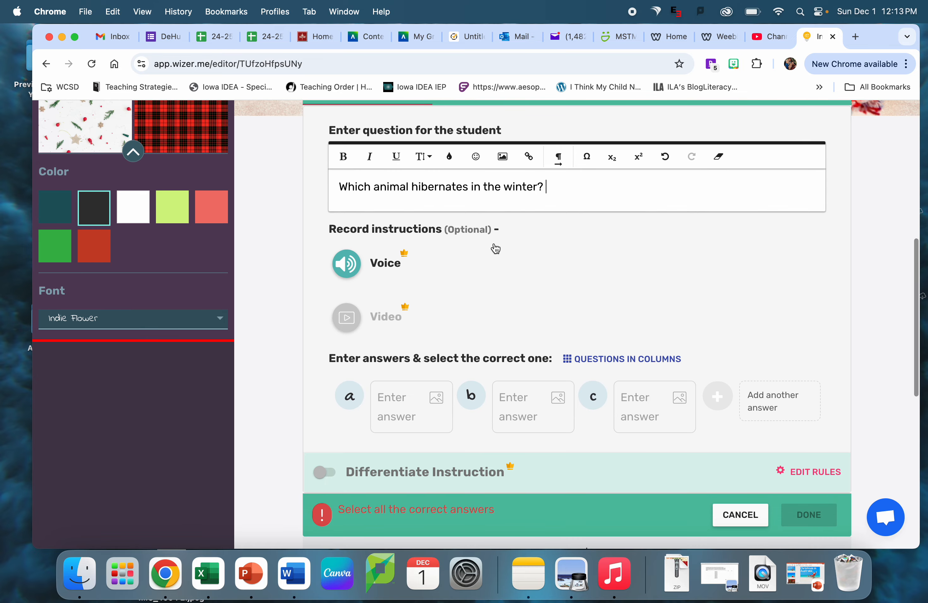
click(393, 404)
text(Bear)
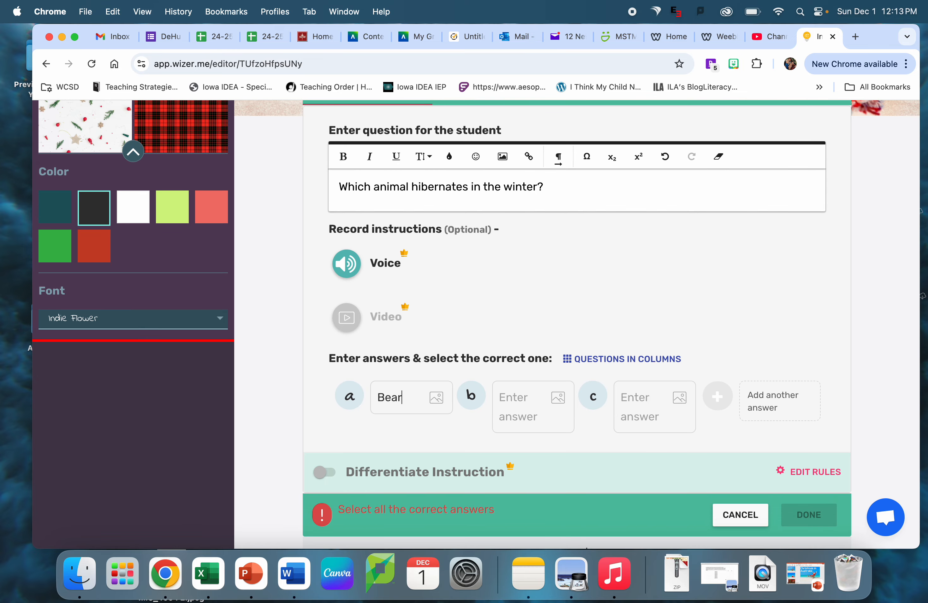
click(518, 407)
text(Dog)
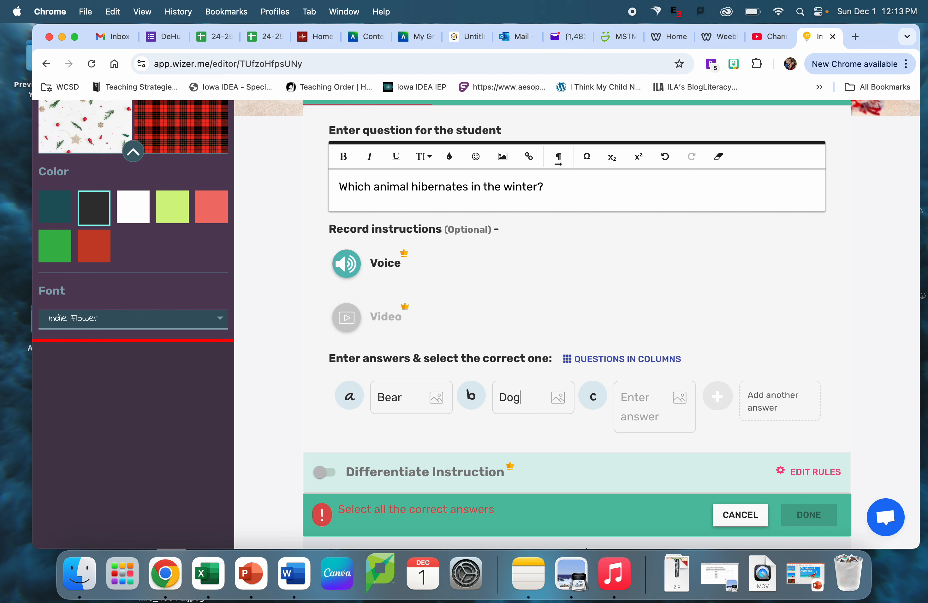
click(632, 402)
text(Bird)
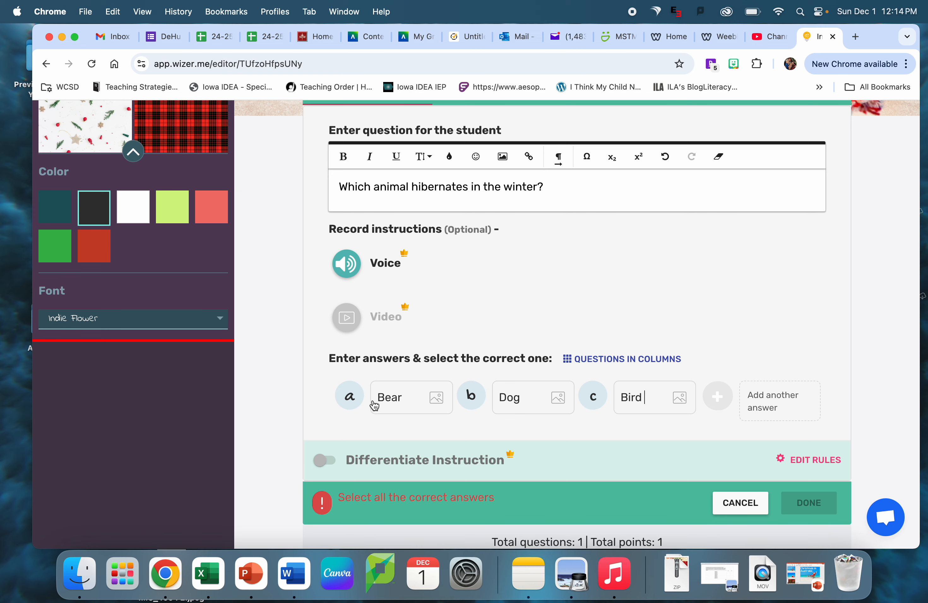
- Mark Bear as the correct answer to the hibernation question and finish the activity
click(359, 401)
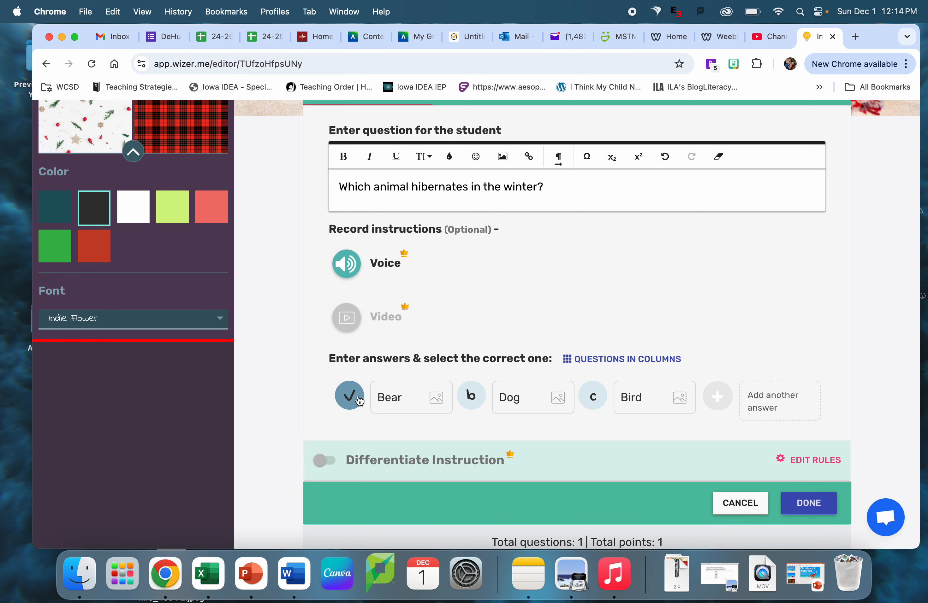
click(827, 504)
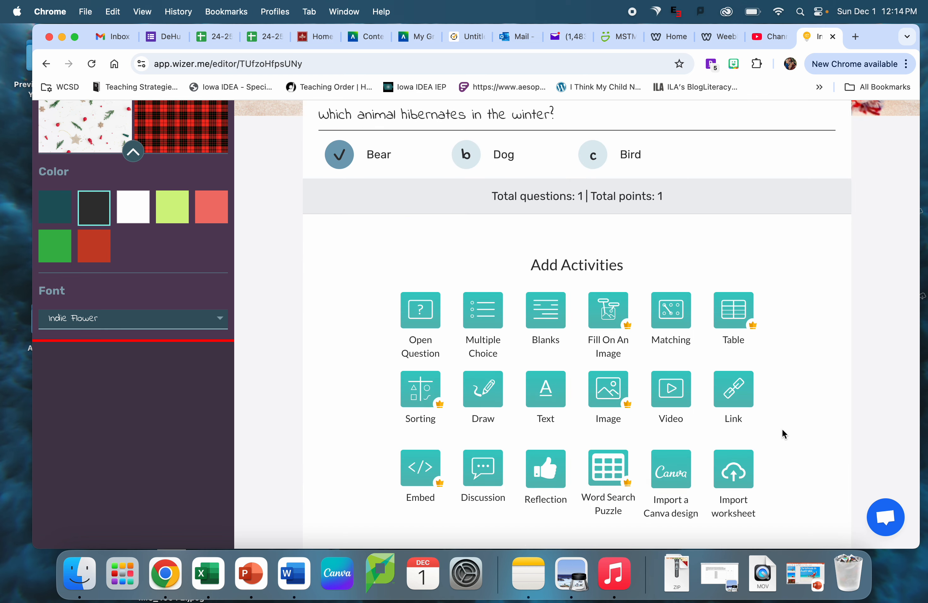
scroll(582, 352, down, 2)
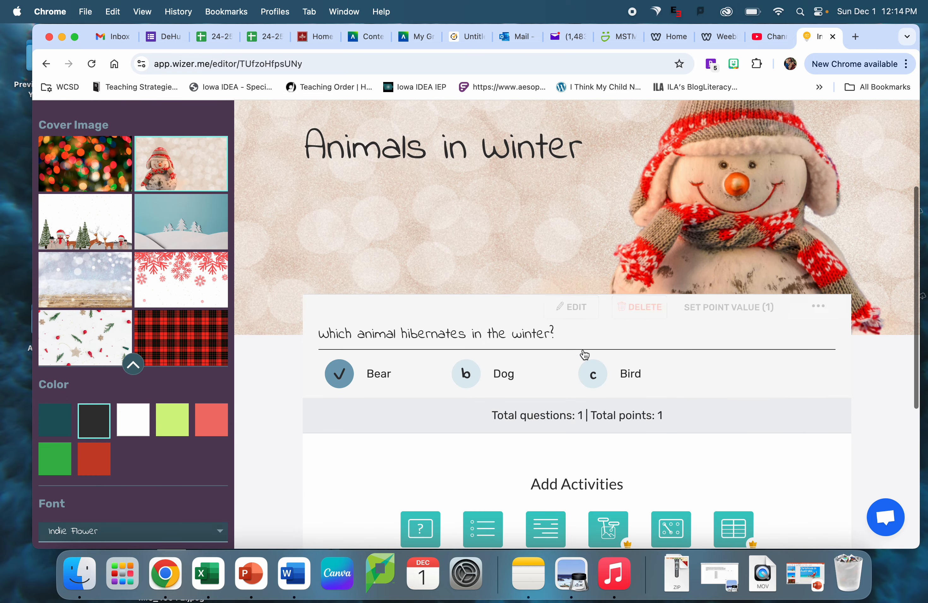
- Add a second multiple choice activity with the question "Do we see hummingbirds in the winter?"
scroll(699, 363, down, 5)
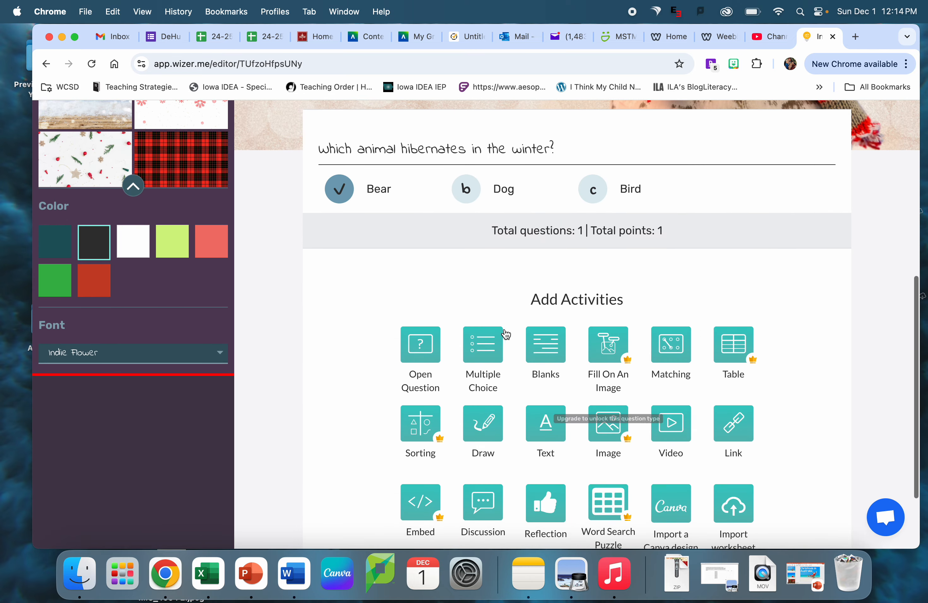
click(479, 356)
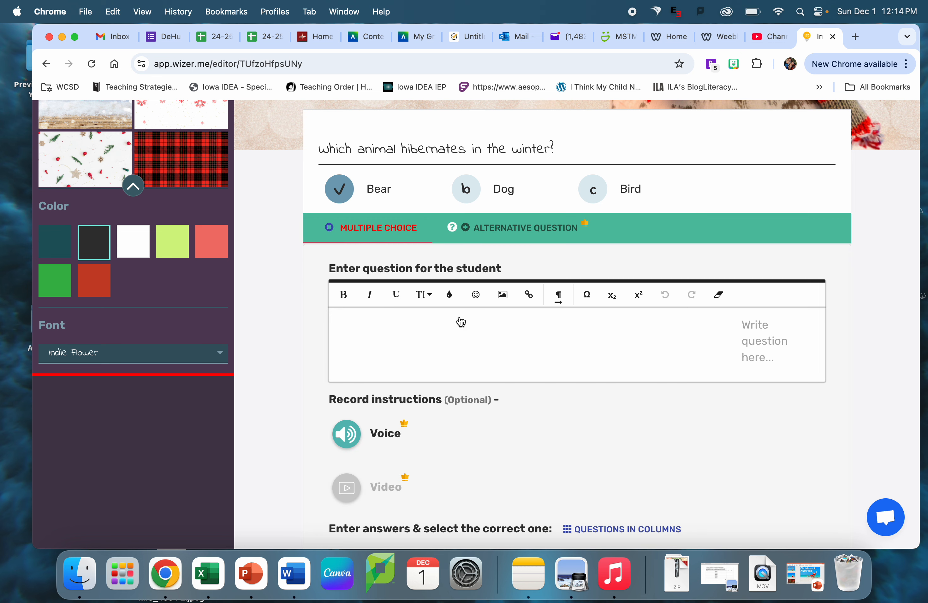
click(453, 335)
text(Do we ss)
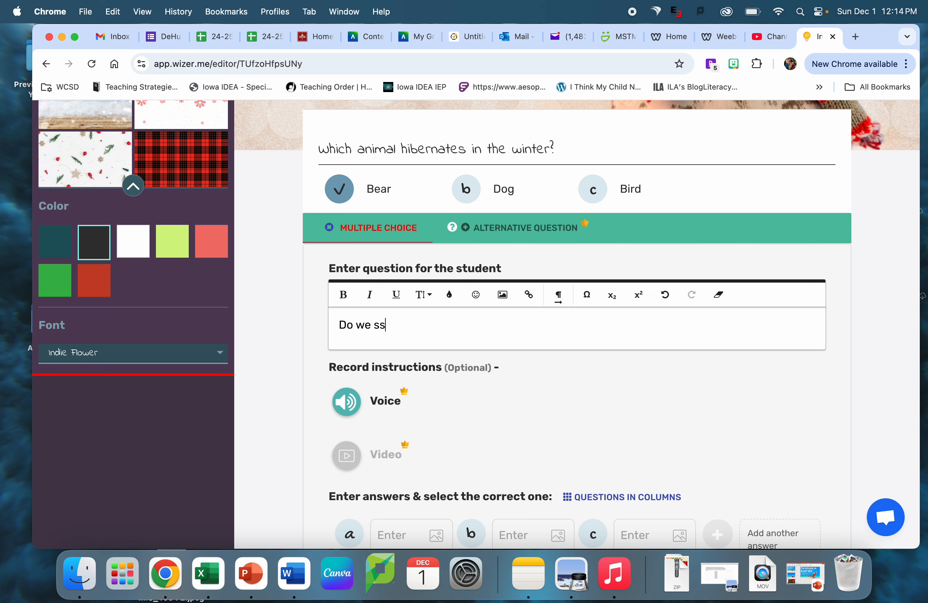
text(ee humming birds in the w)
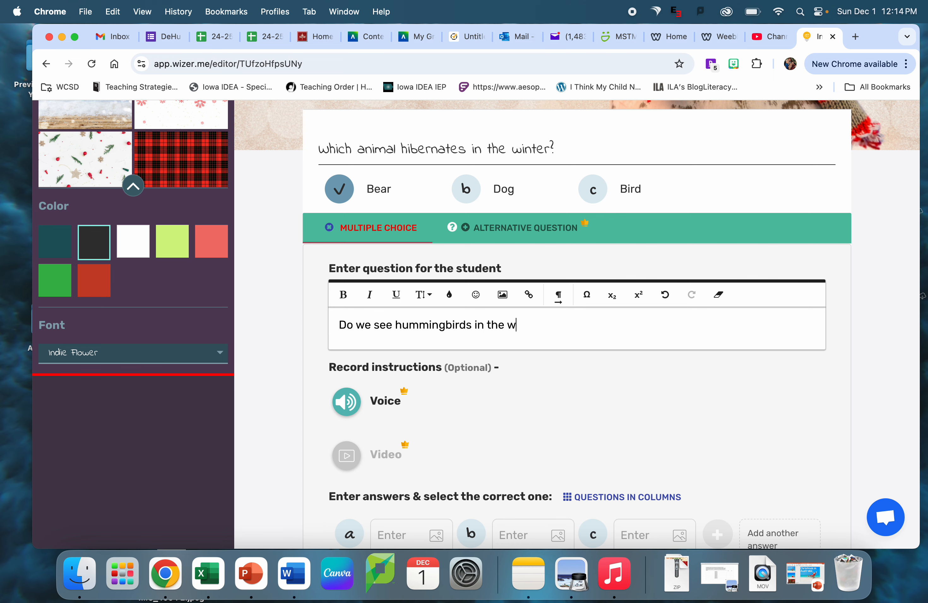
text(inter?)
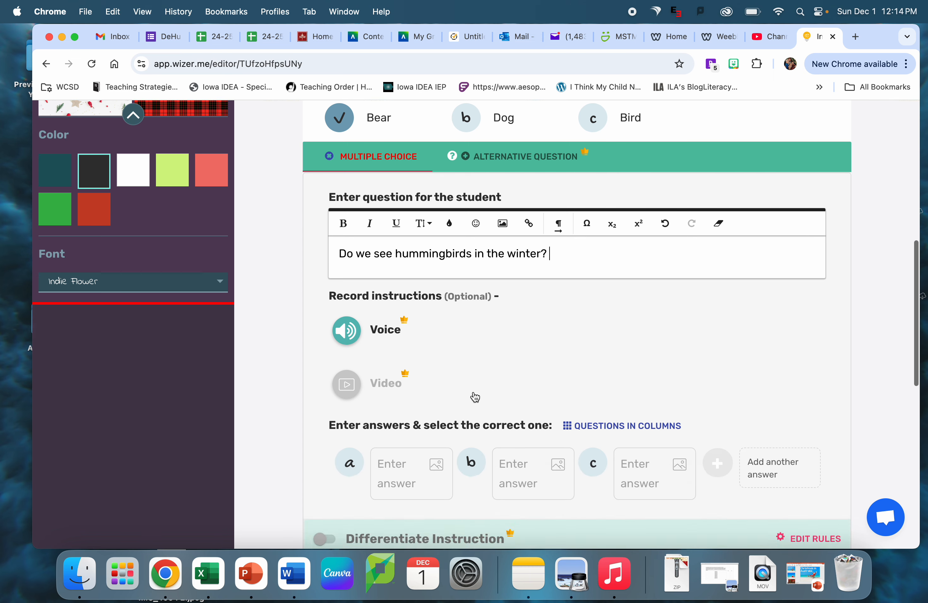
- Enter Yes and No as answers a and b of the hummingbird question, and finish it with No marked correct
scroll(474, 395, down, 3)
click(401, 399)
text(No)
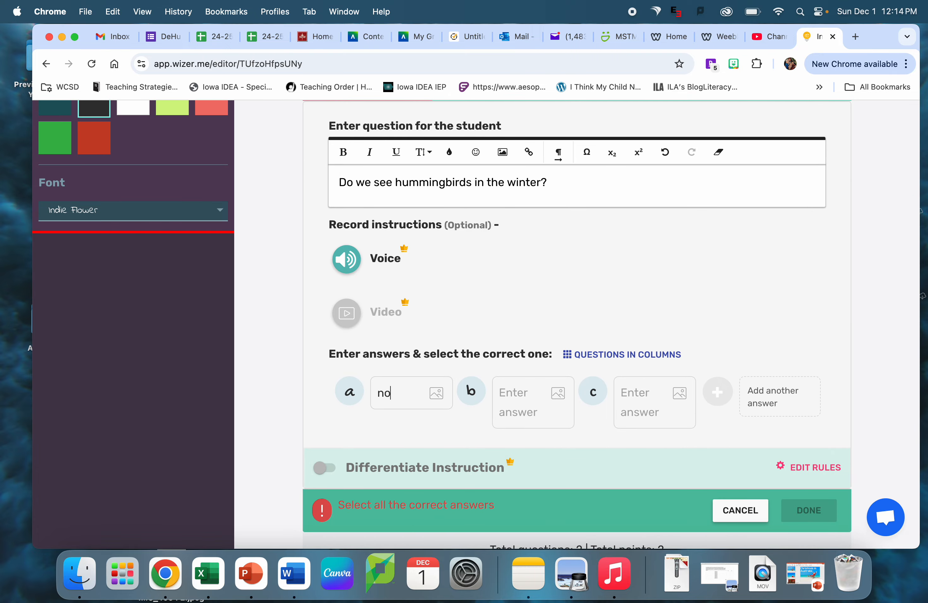
key(BackSpace)
key(BackSpace)
text(Ye)
click(522, 403)
text(No)
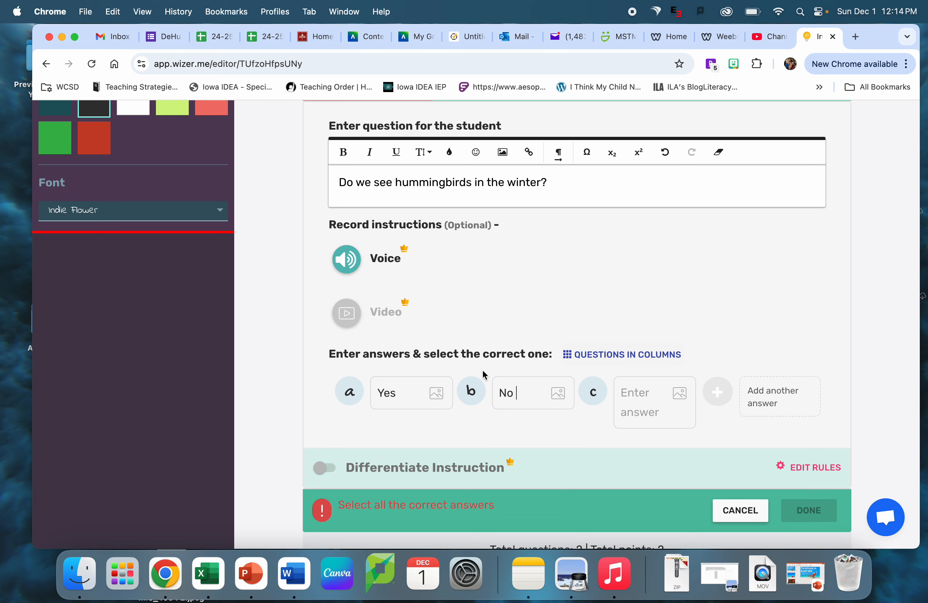
click(473, 389)
click(813, 511)
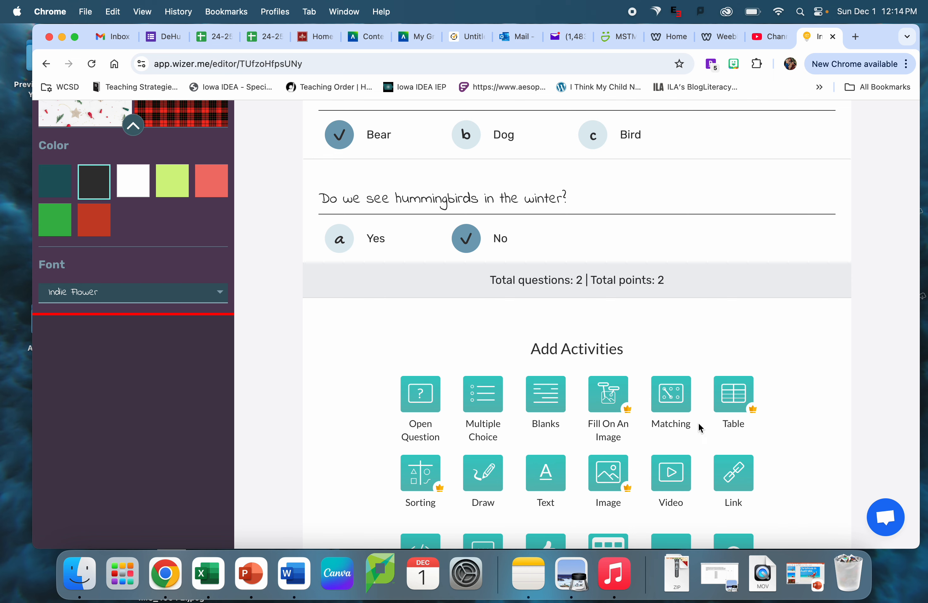
- Add a matching activity titled "Find the words that match"
click(676, 394)
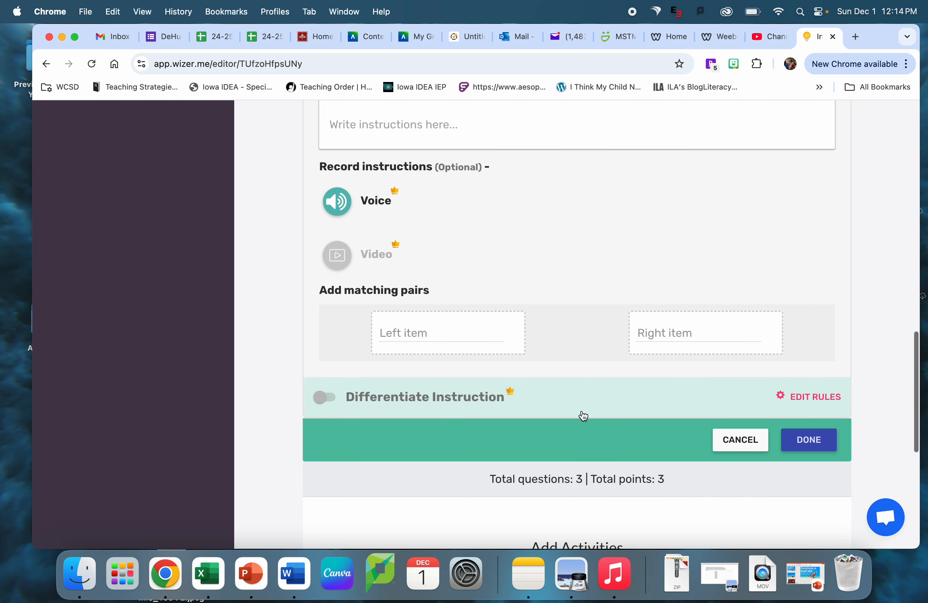
scroll(583, 416, up, 8)
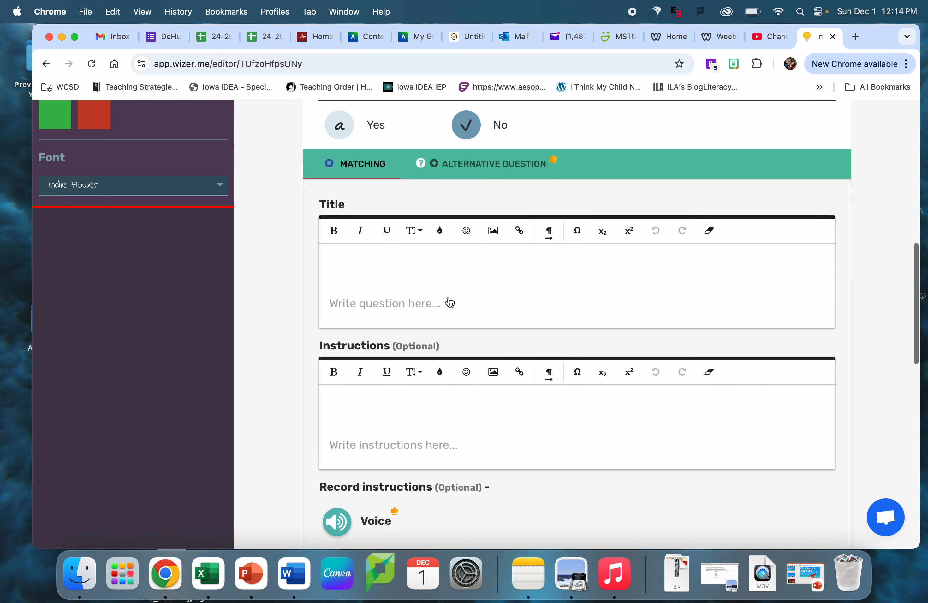
click(432, 272)
text(Find the )
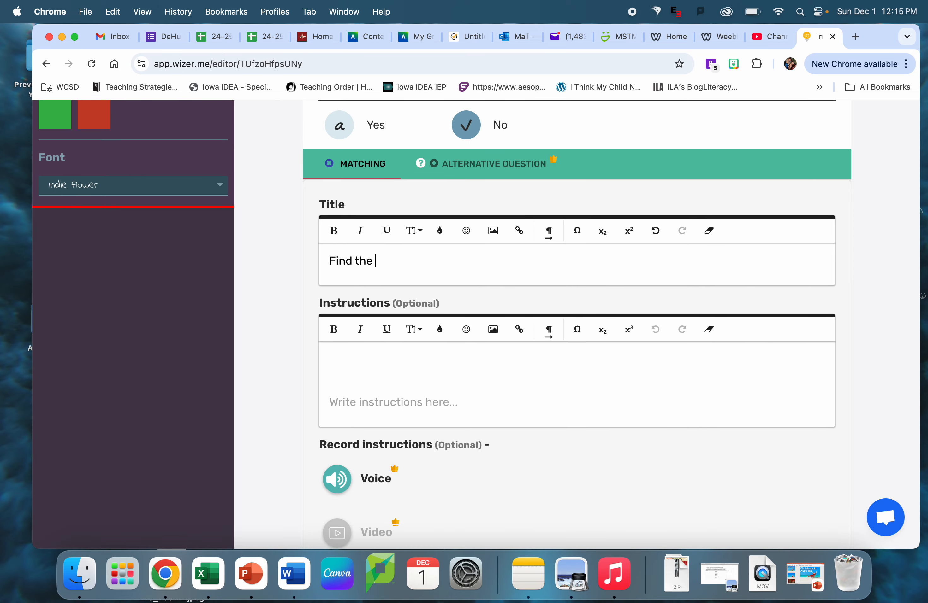
text(words that match)
- Add the matching pair pig and wig to the matching activity
scroll(400, 222, down, 12)
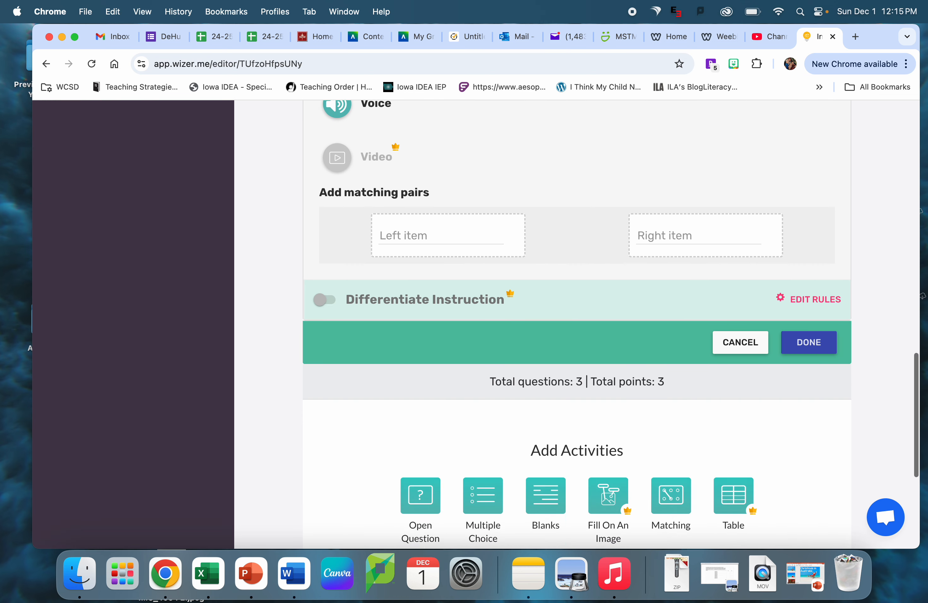
scroll(400, 222, up, 2)
click(401, 222)
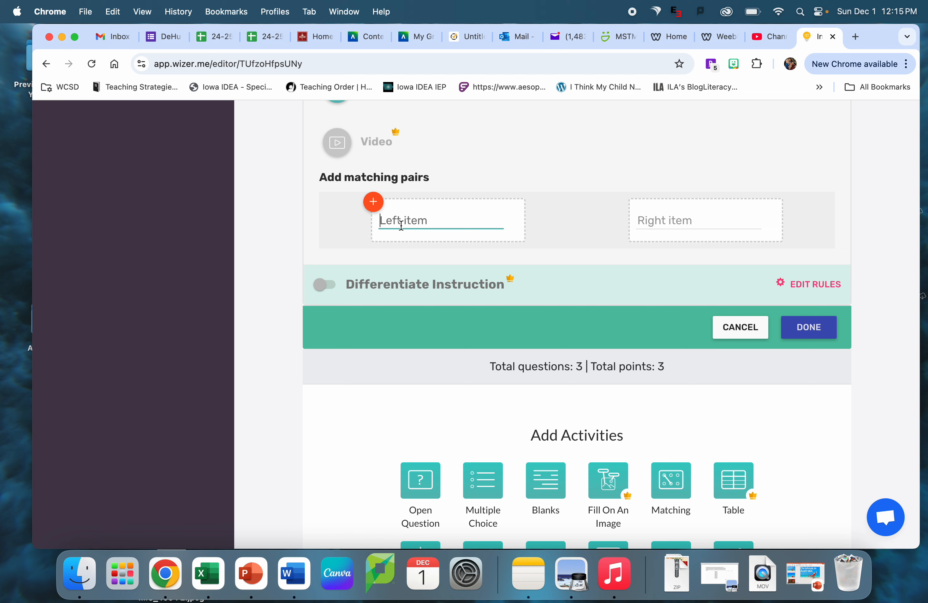
text(pig)
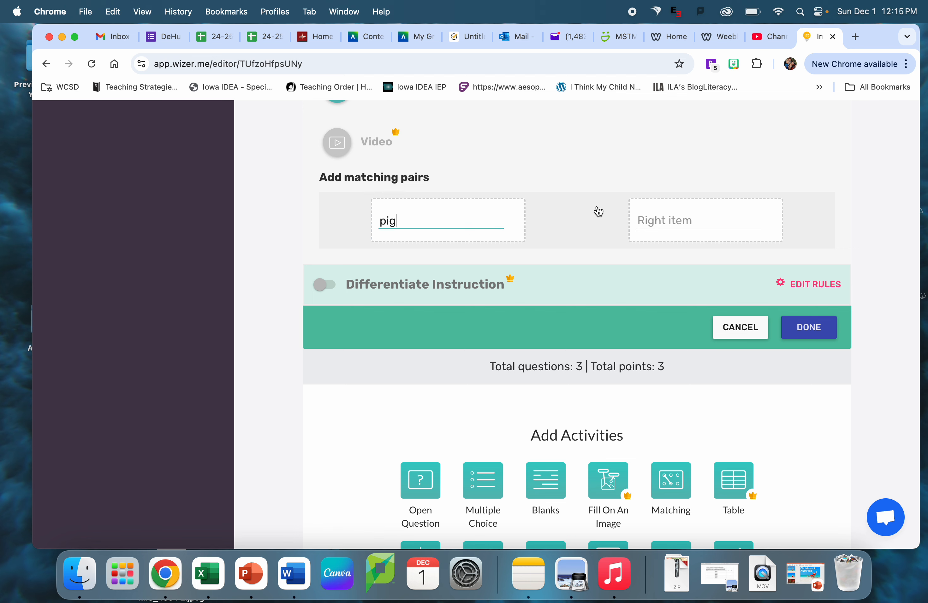
click(637, 221)
text(wig)
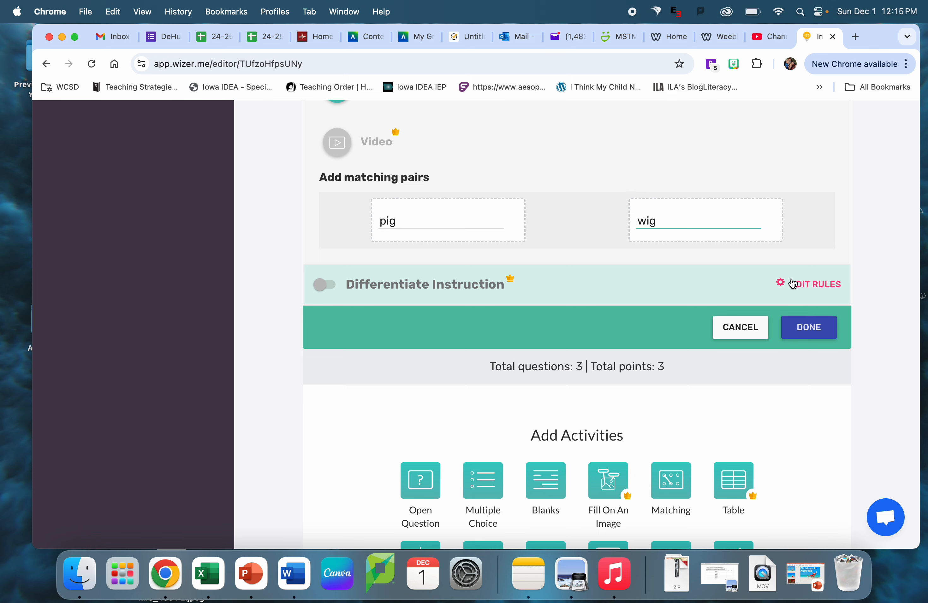
key(Return)
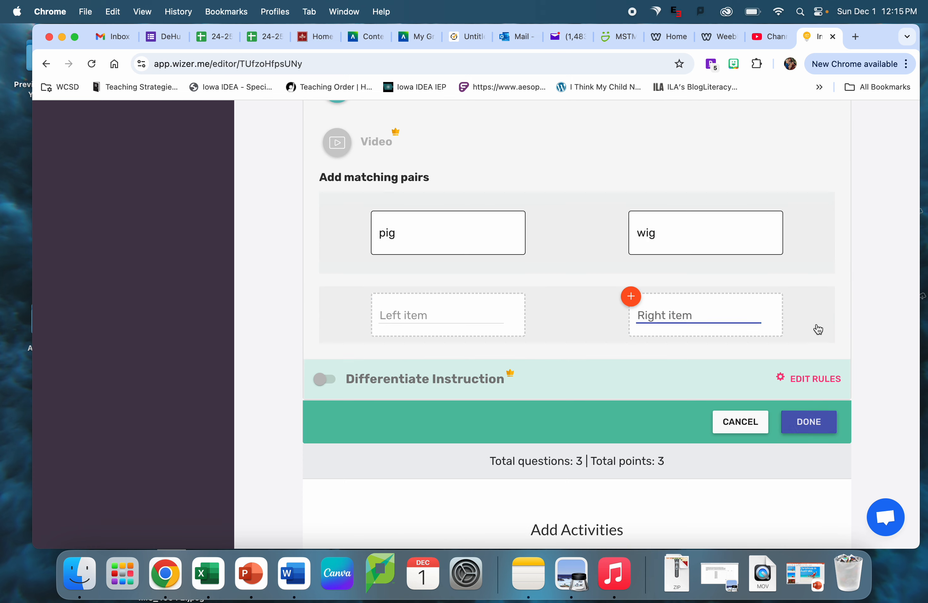
- Add dog and frog as the second matching pair
click(467, 310)
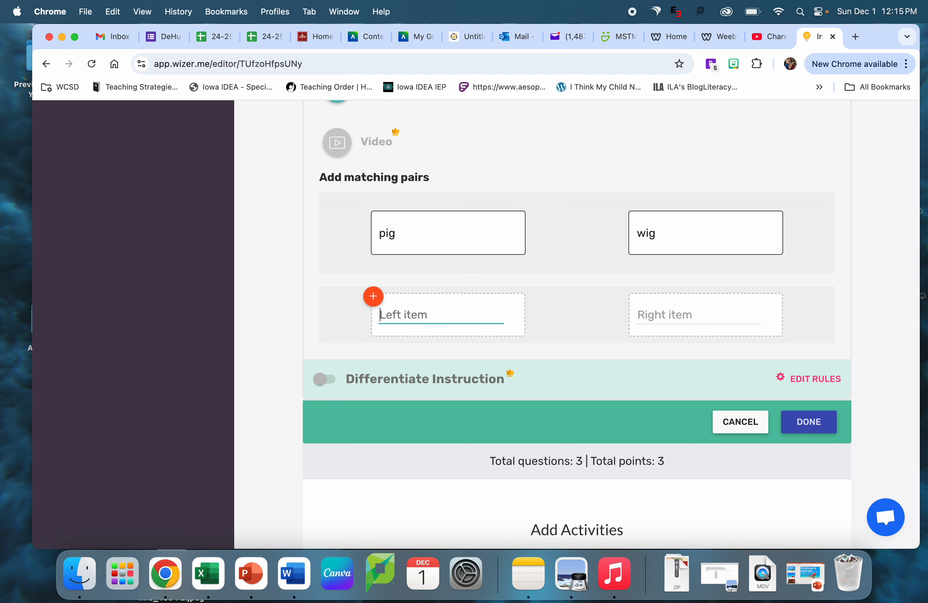
text(dog)
click(677, 315)
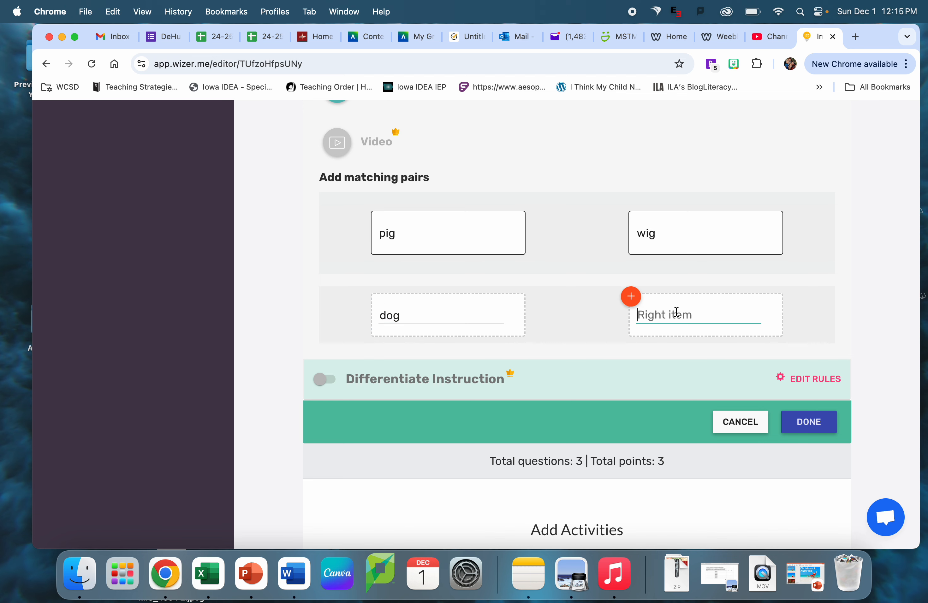
text(frog)
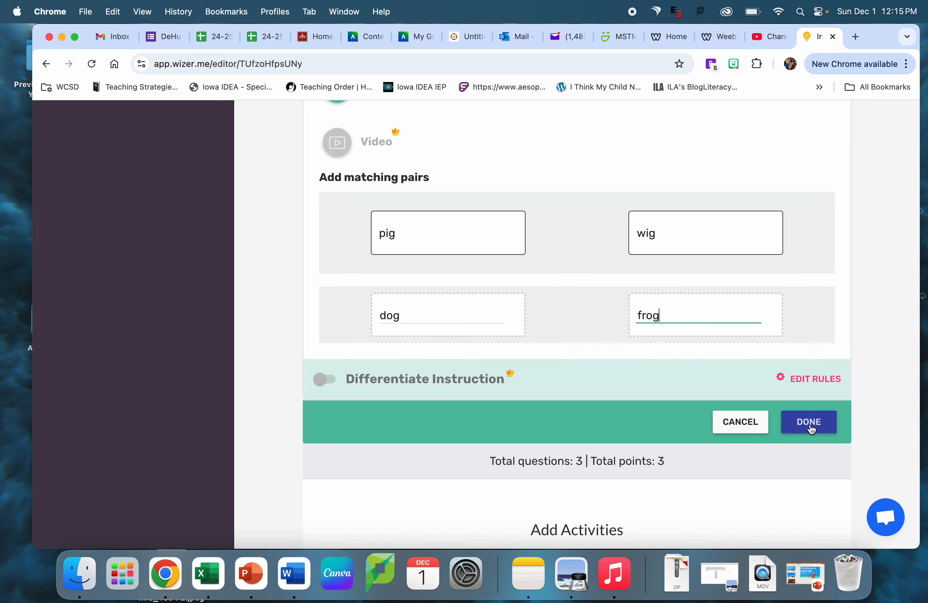
click(811, 430)
- Review the matching activity's pairs and finish it so it is placed in the worksheet
scroll(808, 429, down, 5)
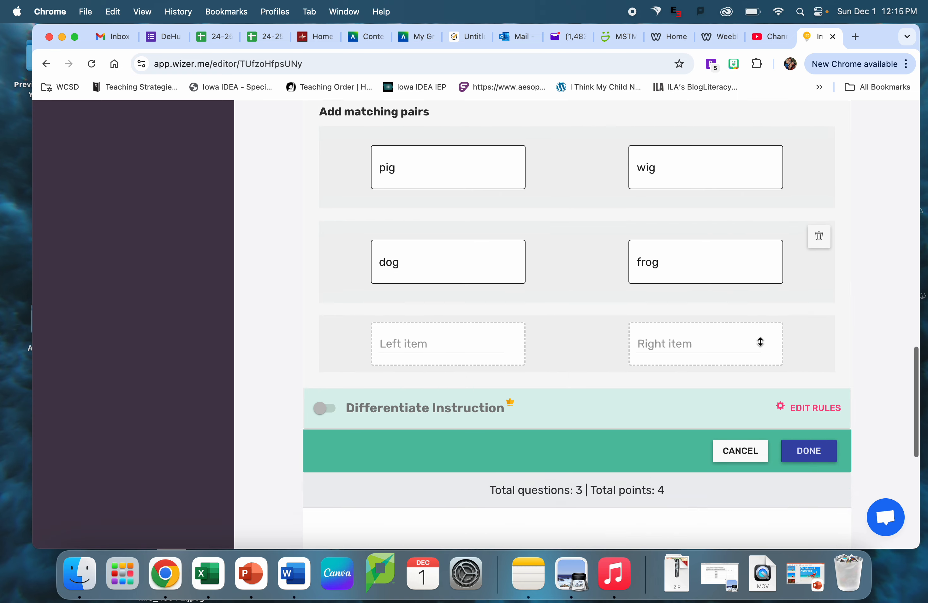
scroll(761, 346, up, 10)
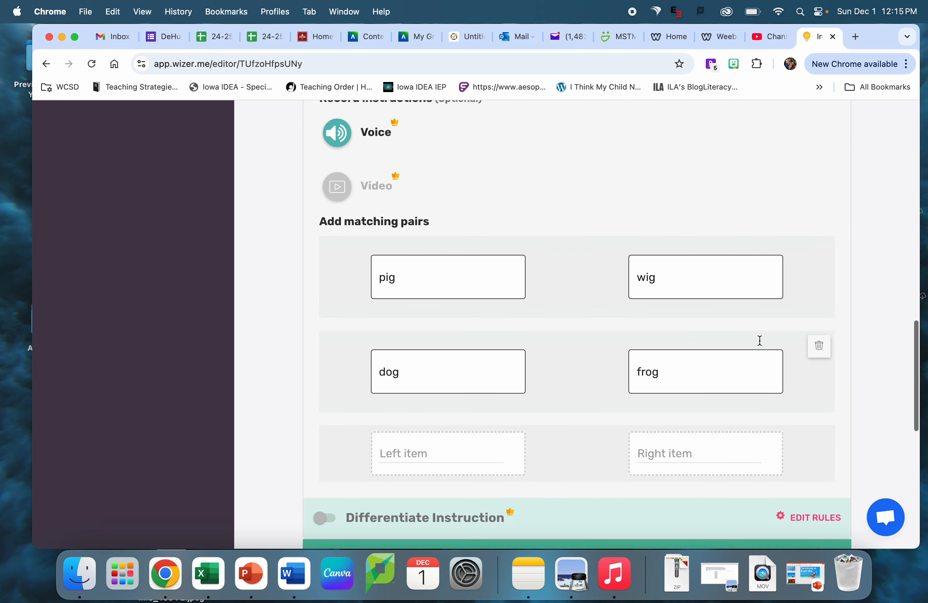
scroll(759, 341, up, 5)
scroll(761, 345, down, 13)
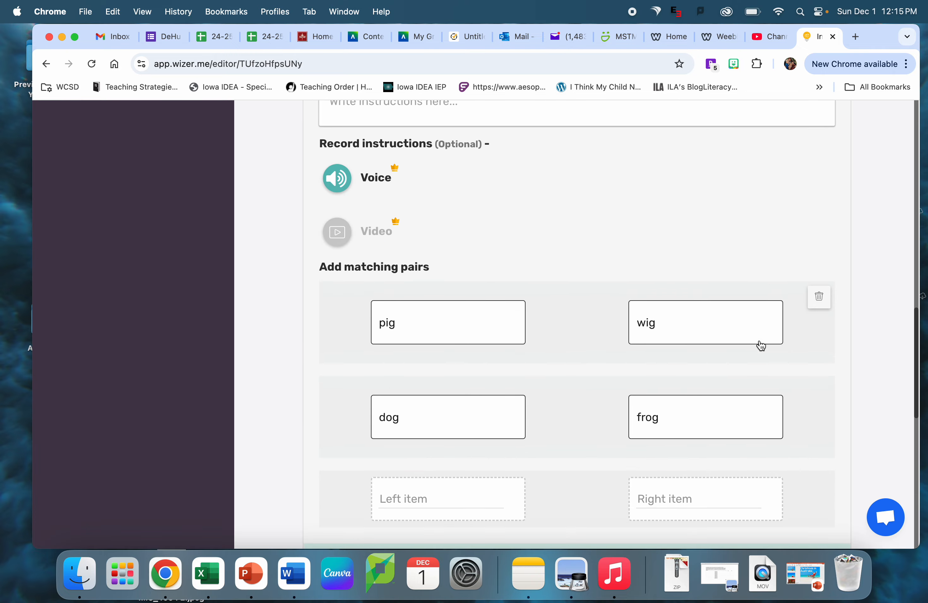
scroll(760, 344, down, 1)
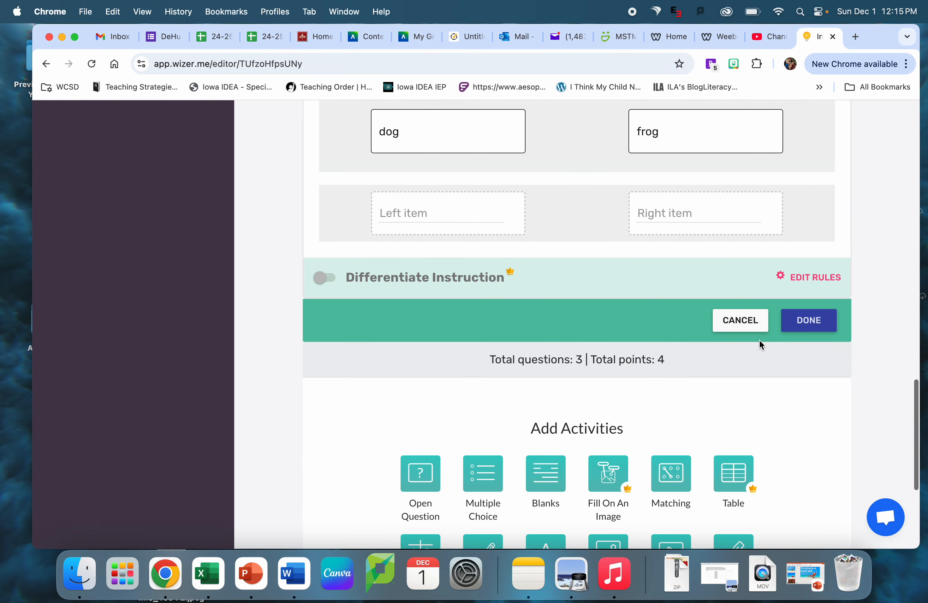
click(811, 328)
scroll(654, 364, up, 8)
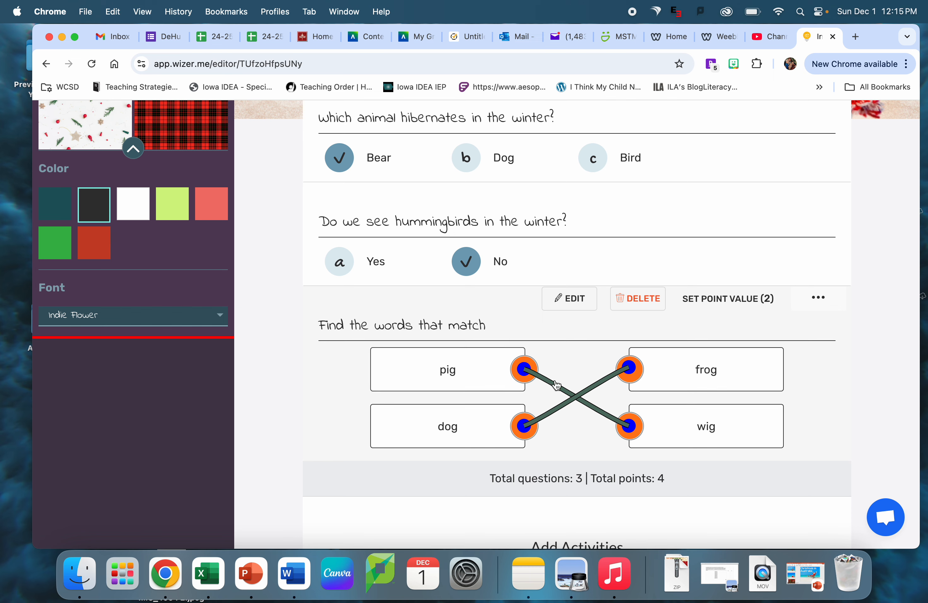
- Look over the remaining activity types and save the Animals in Winter worksheet
scroll(580, 413, down, 7)
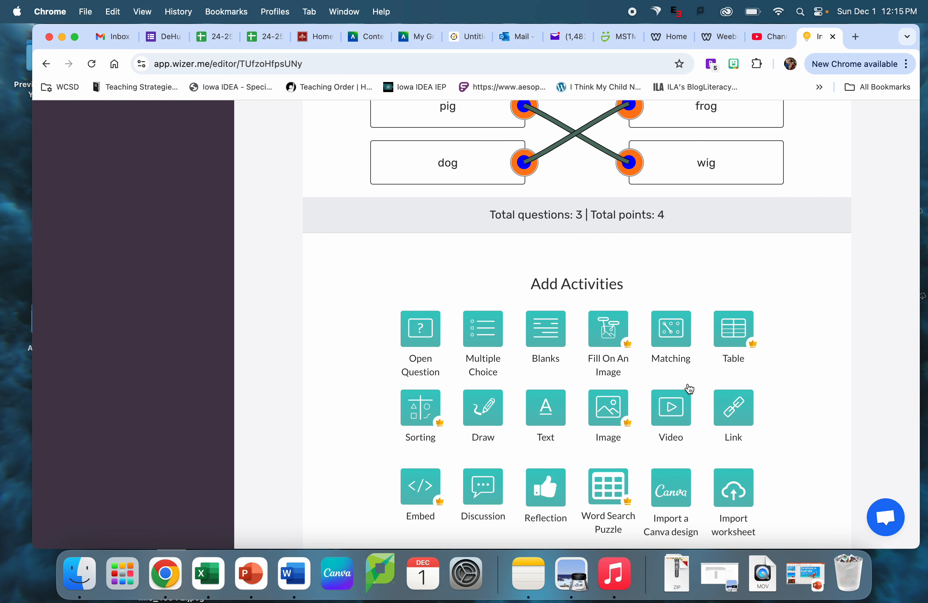
scroll(671, 419, down, 2)
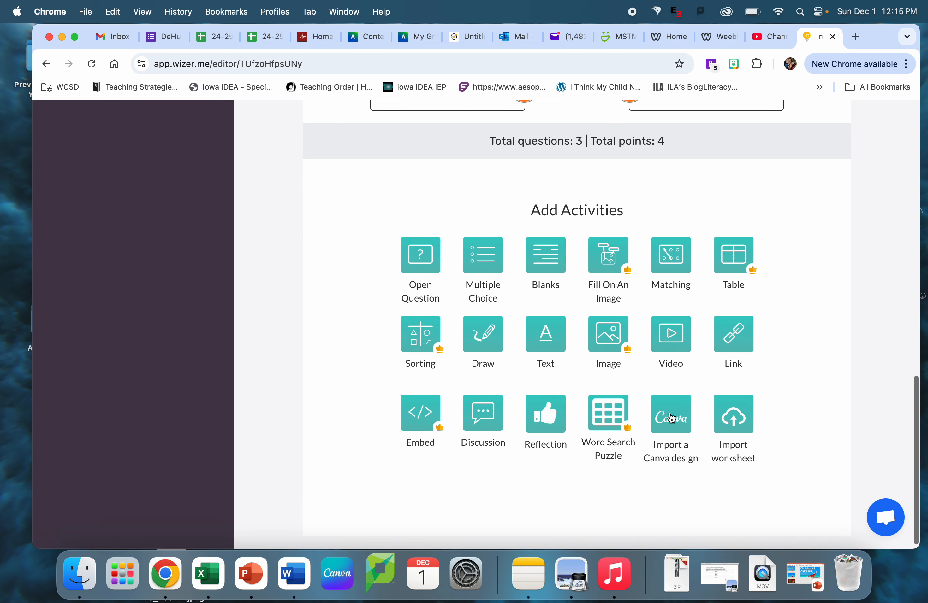
scroll(671, 419, up, 15)
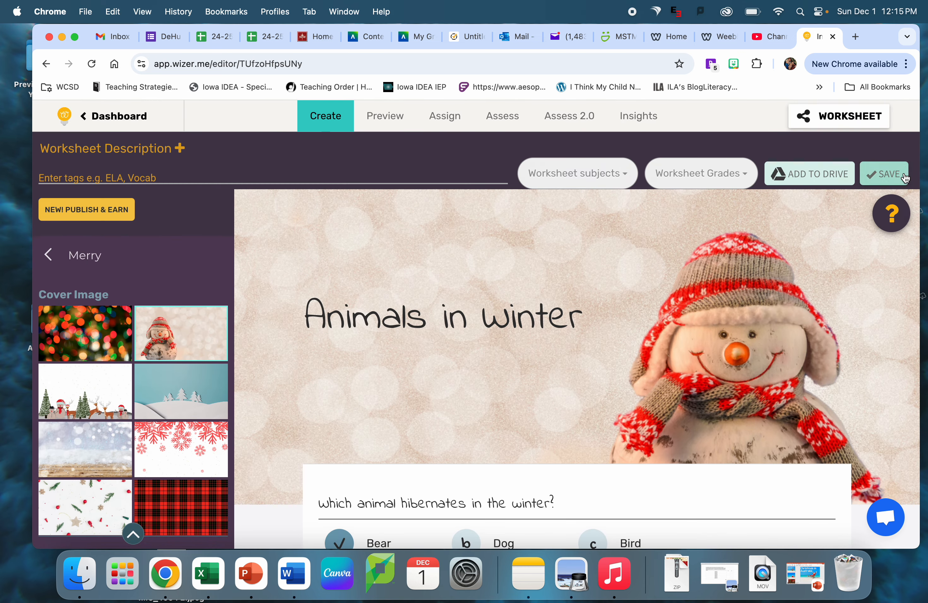
click(904, 176)
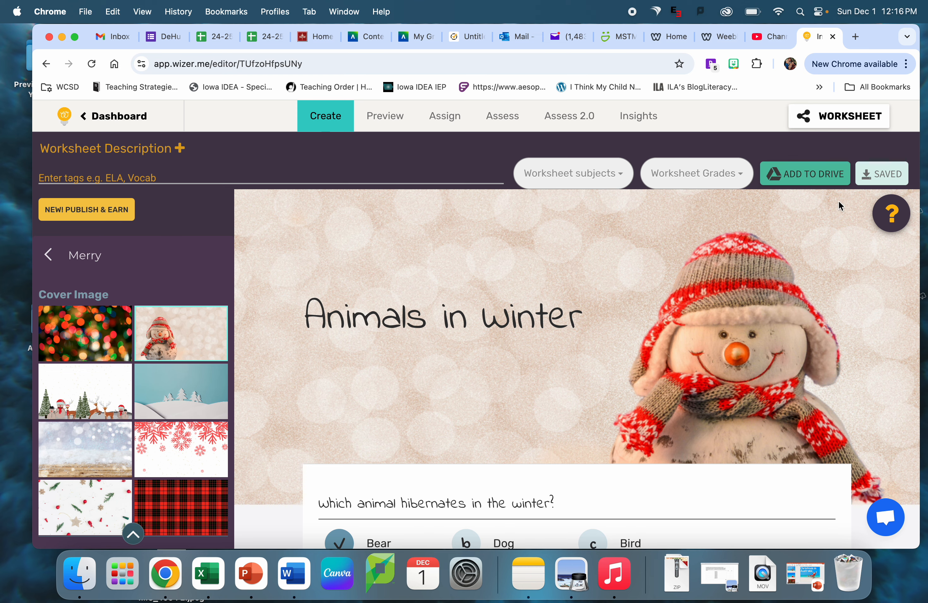
- View the Wizer guide's worksheet editor page on adding questions, and close the guide
click(893, 225)
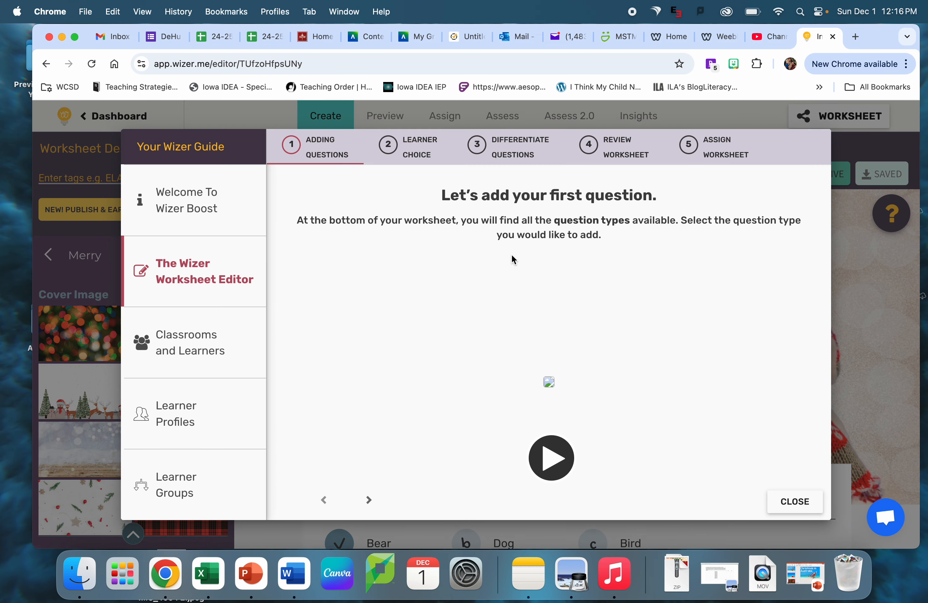
scroll(508, 253, down, 3)
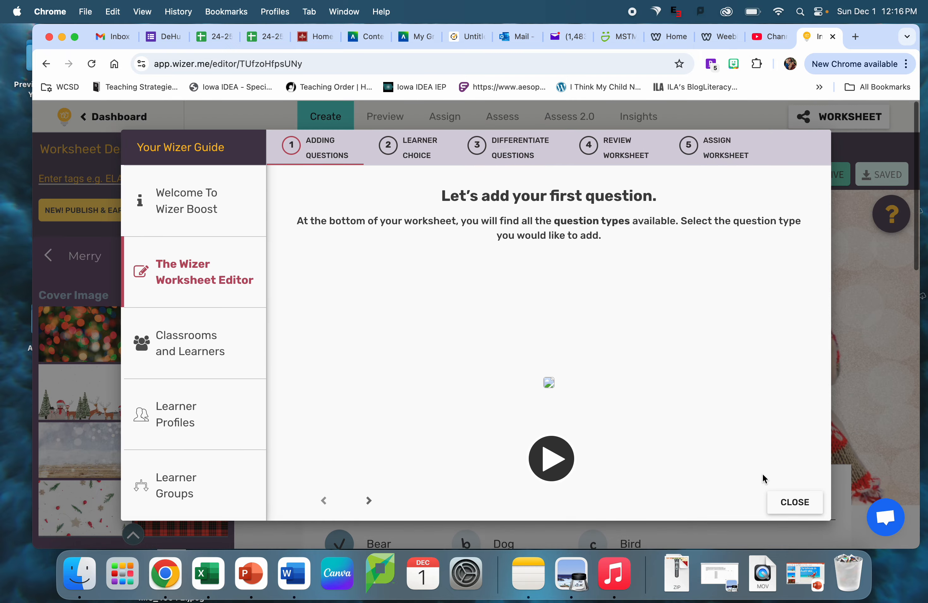
click(794, 503)
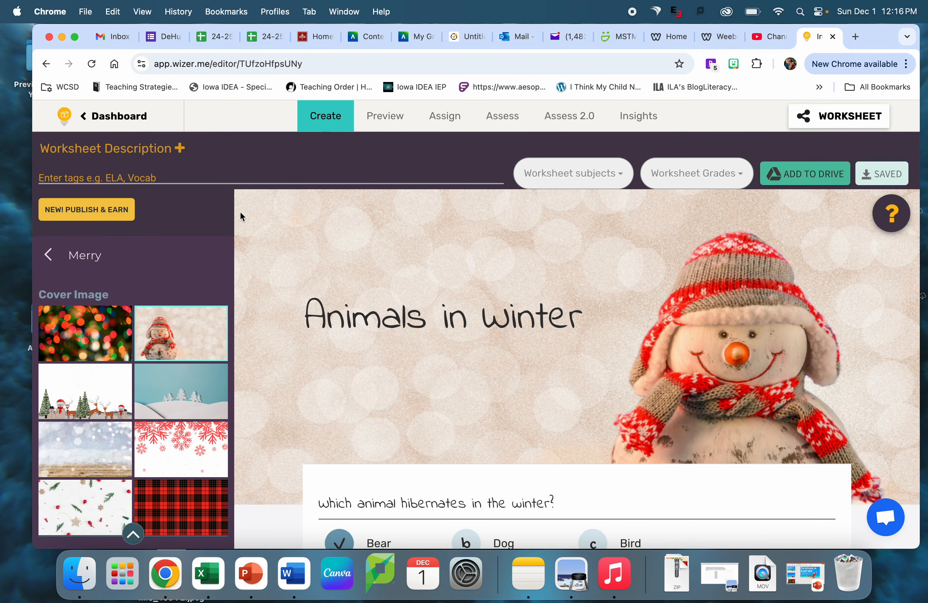
- Leave the worksheet editor and return to the dashboard's worksheet collection
click(96, 123)
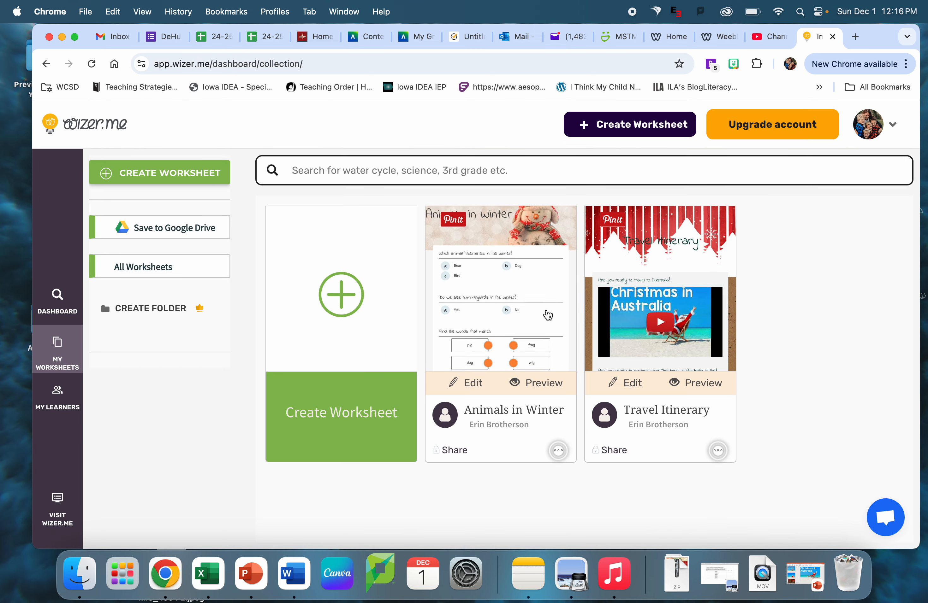
- View the Animals in Winter worksheet's student answers page, read its feedback options, and return to the worksheet collection
click(538, 317)
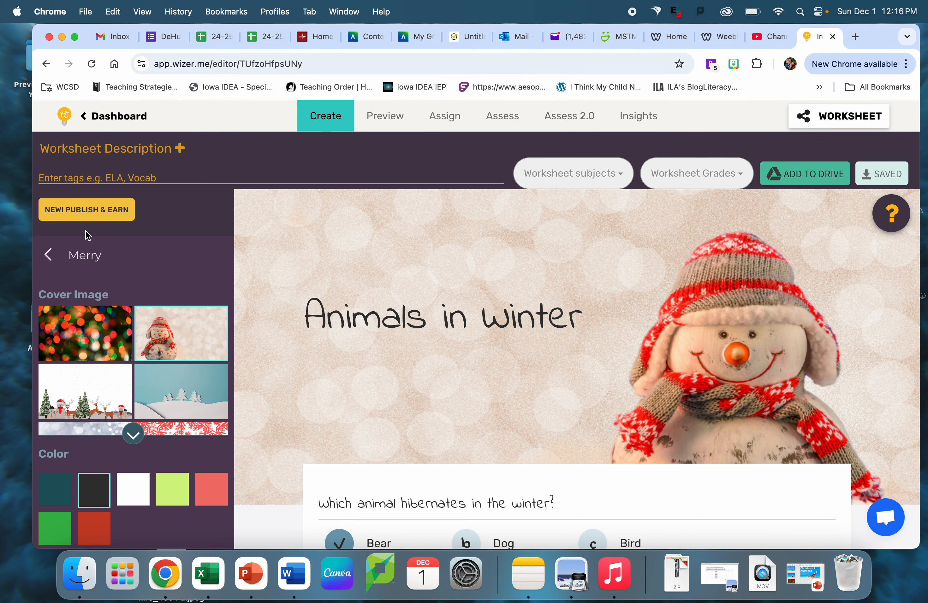
click(117, 116)
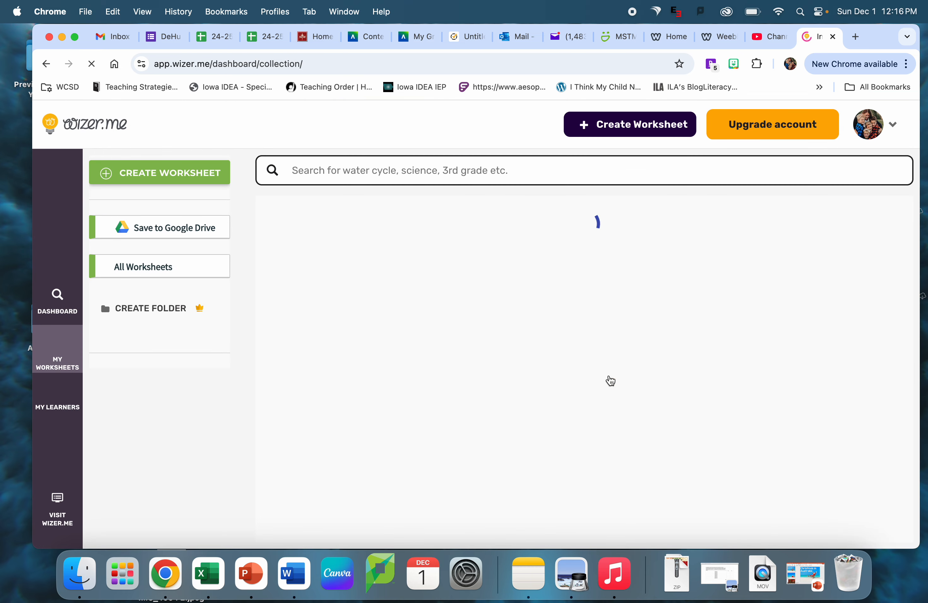
click(558, 450)
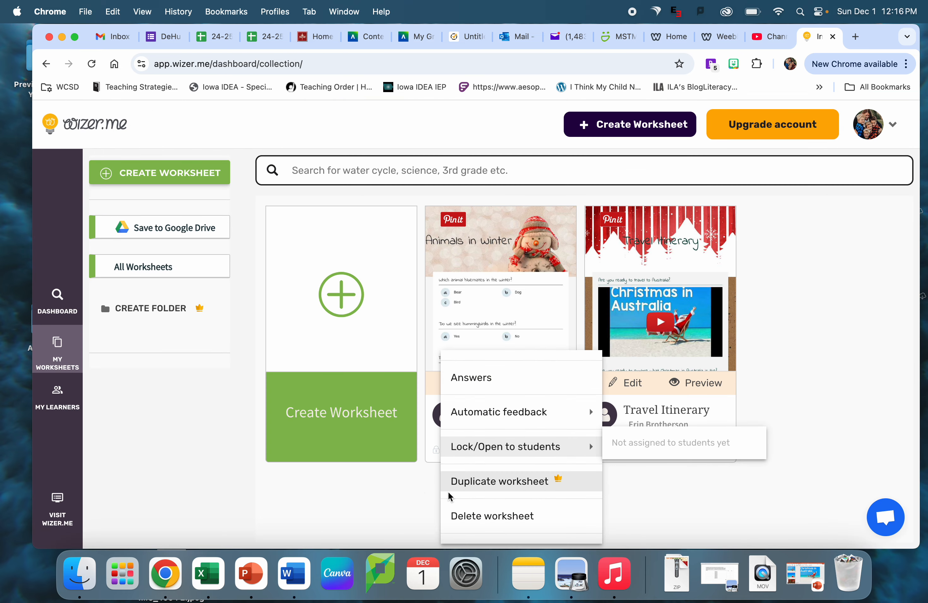
mouse_move(587, 451)
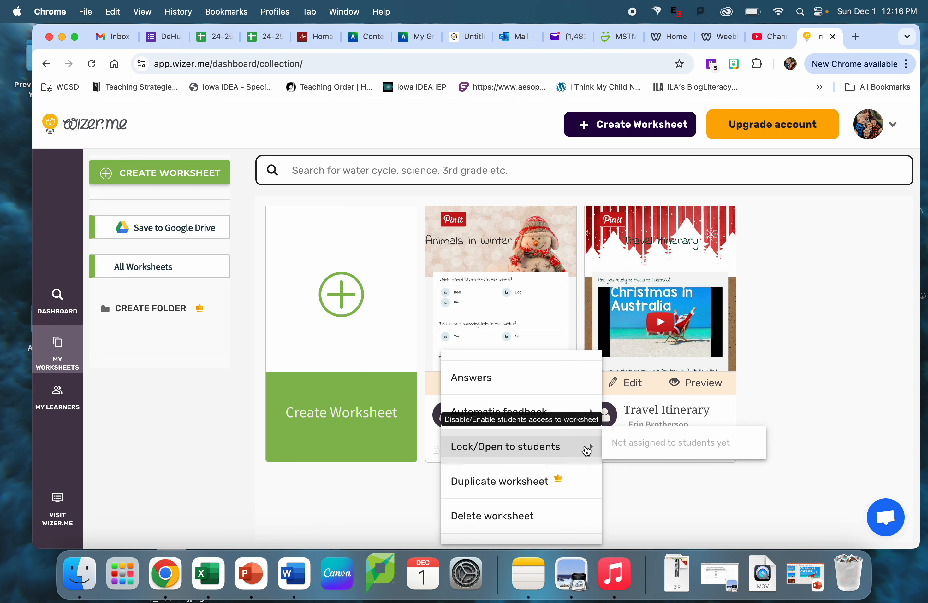
click(555, 377)
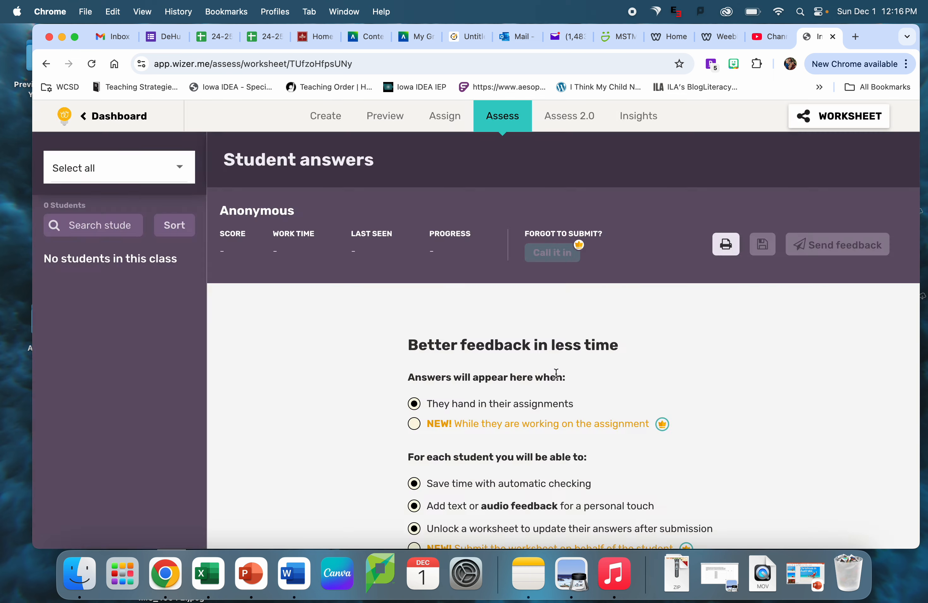
scroll(556, 374, down, 5)
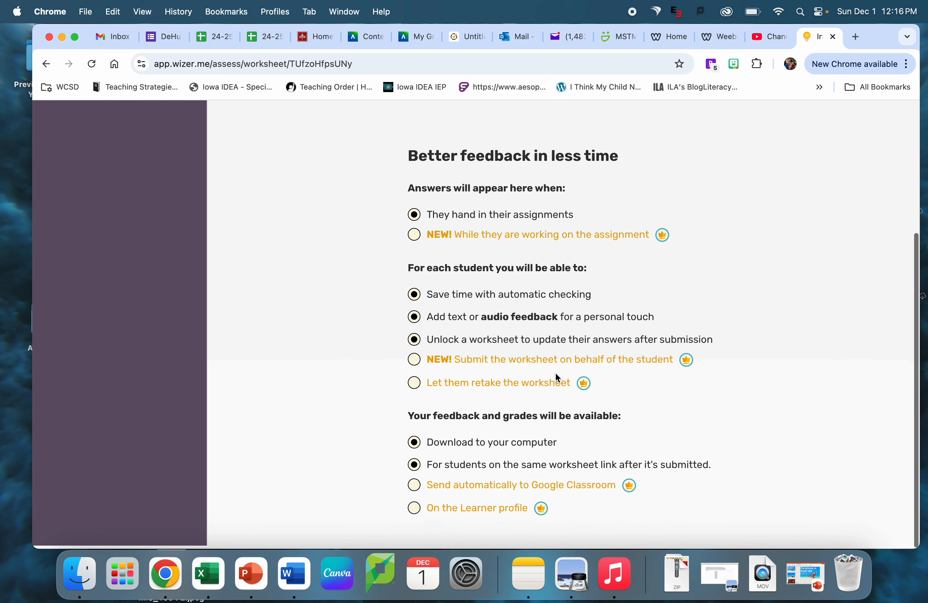
scroll(556, 374, up, 5)
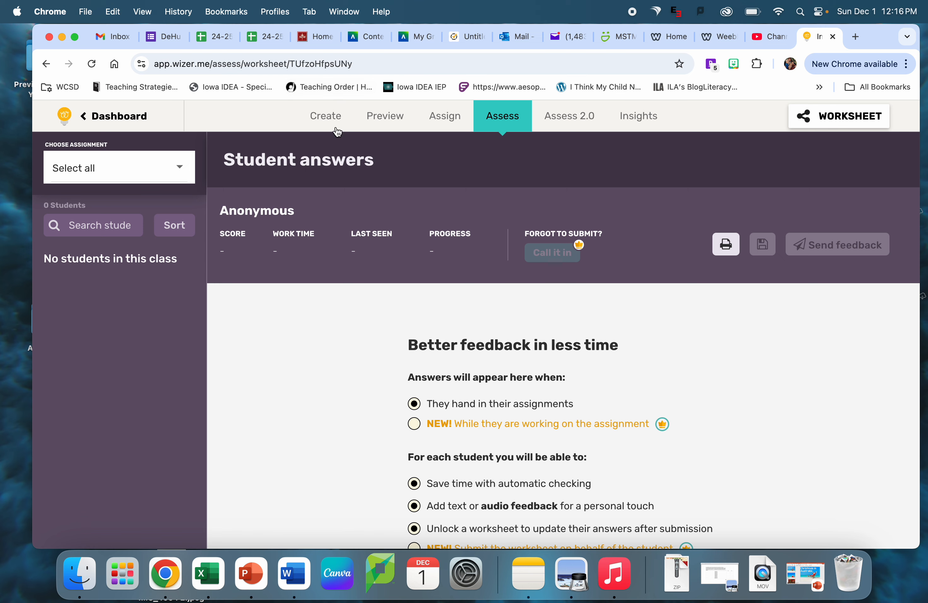
click(123, 120)
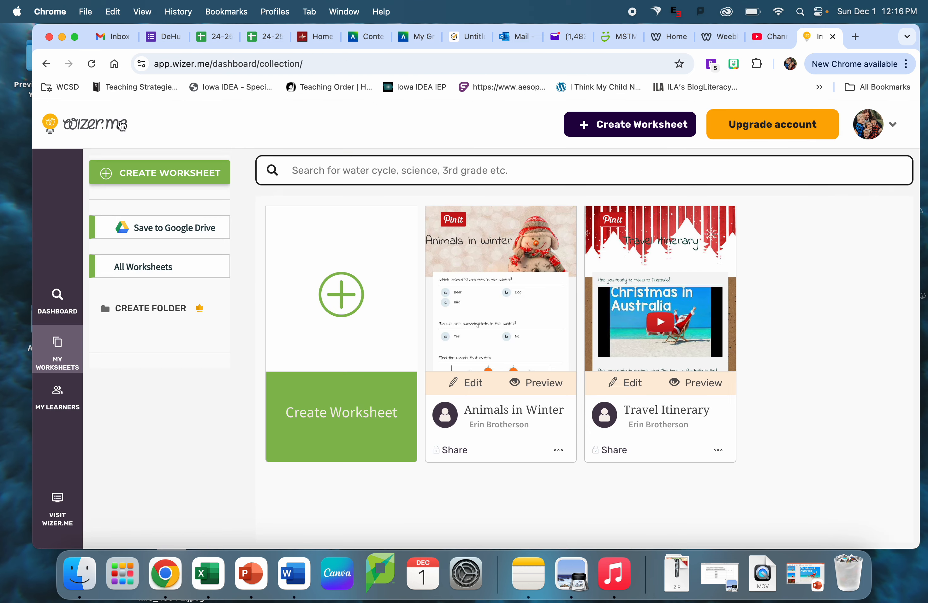
- Preview the Animals in Winter worksheet and answer its multiple choice questions with Bear and No
click(536, 388)
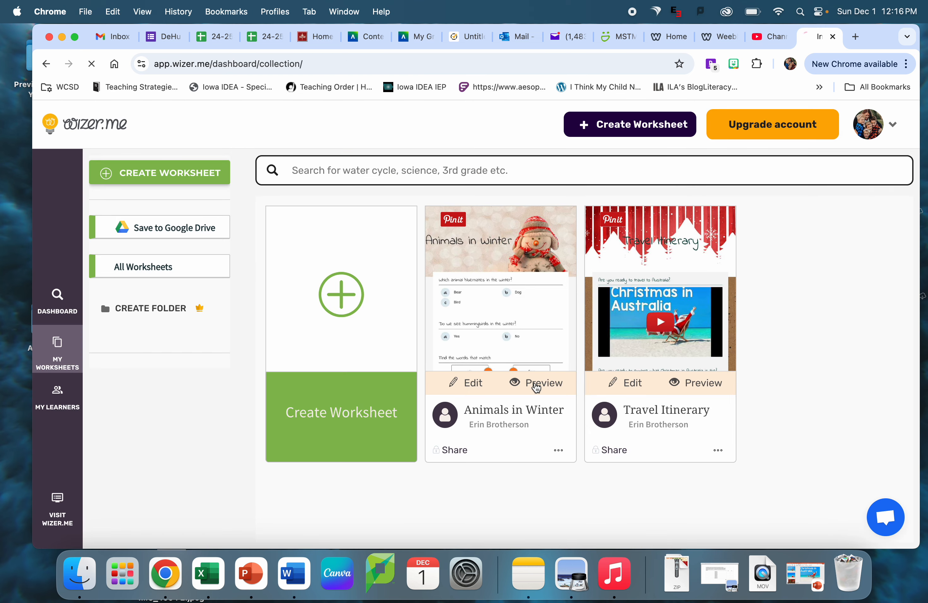
scroll(536, 387, down, 3)
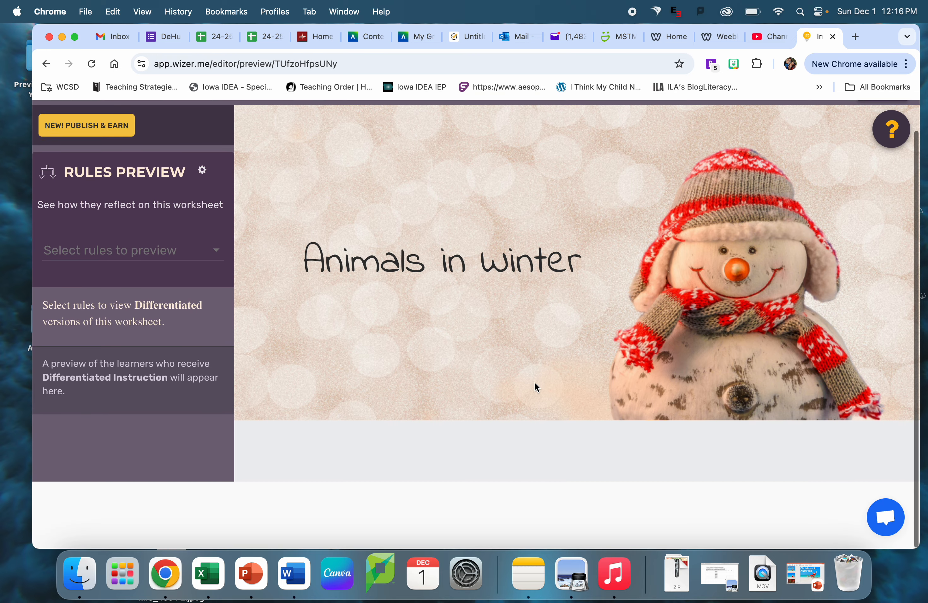
scroll(535, 386, down, 3)
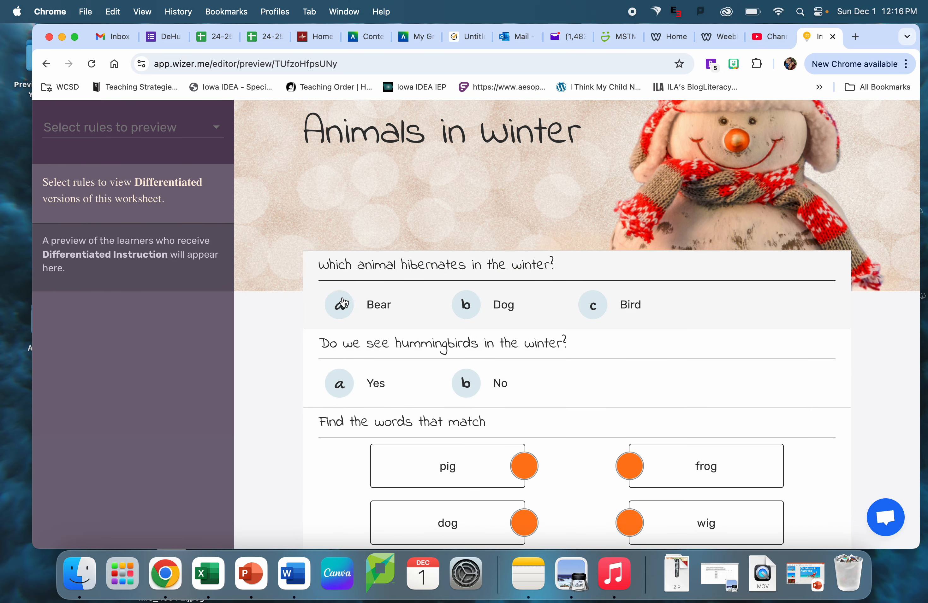
click(343, 304)
click(467, 386)
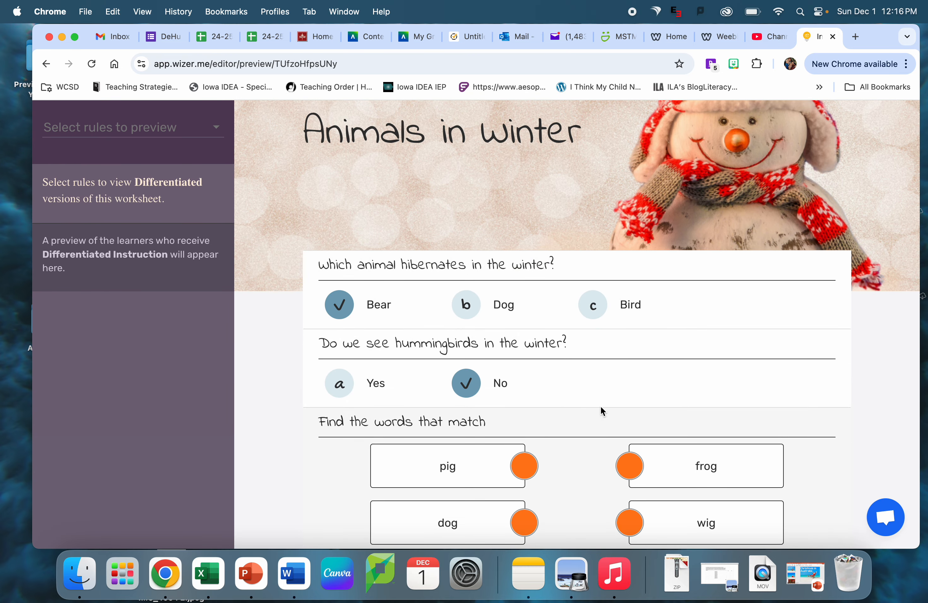
- Match pig with wig and dog with frog in the previewed word matching activity
scroll(602, 412, down, 1)
click(524, 435)
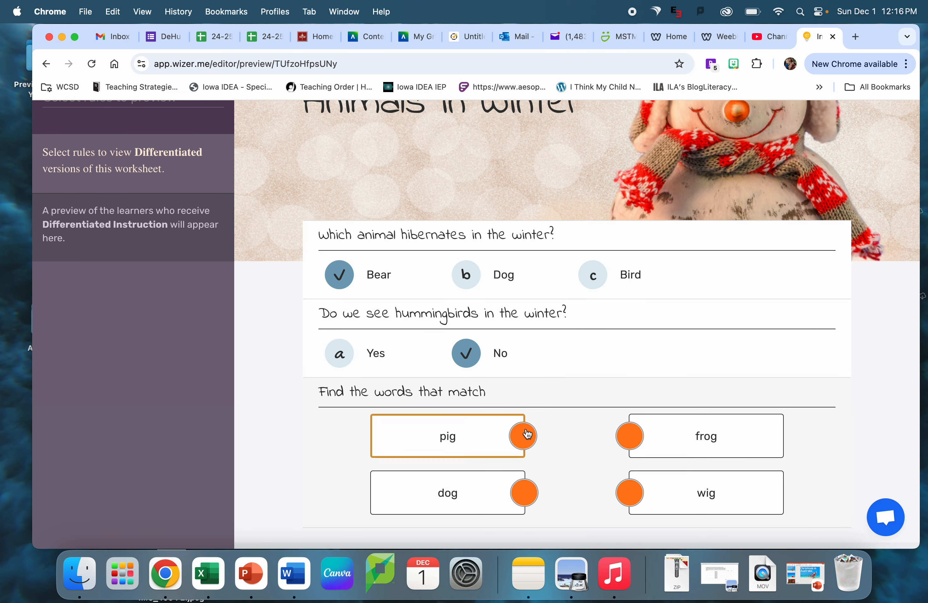
mouse_move(528, 434)
mouse_down()
mouse_move(656, 517)
mouse_move(635, 505)
mouse_up()
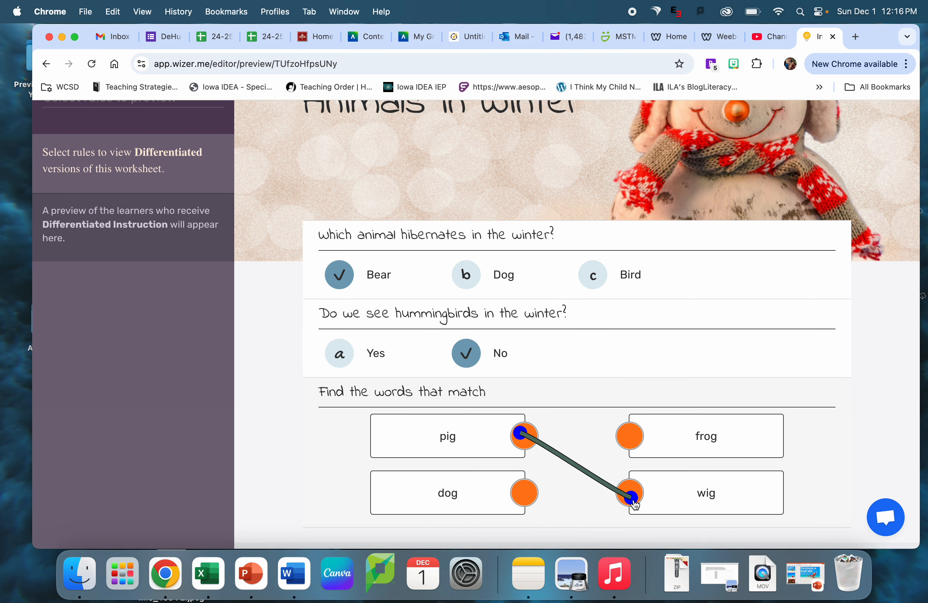
drag(525, 493, 630, 442)
scroll(630, 441, down, 1)
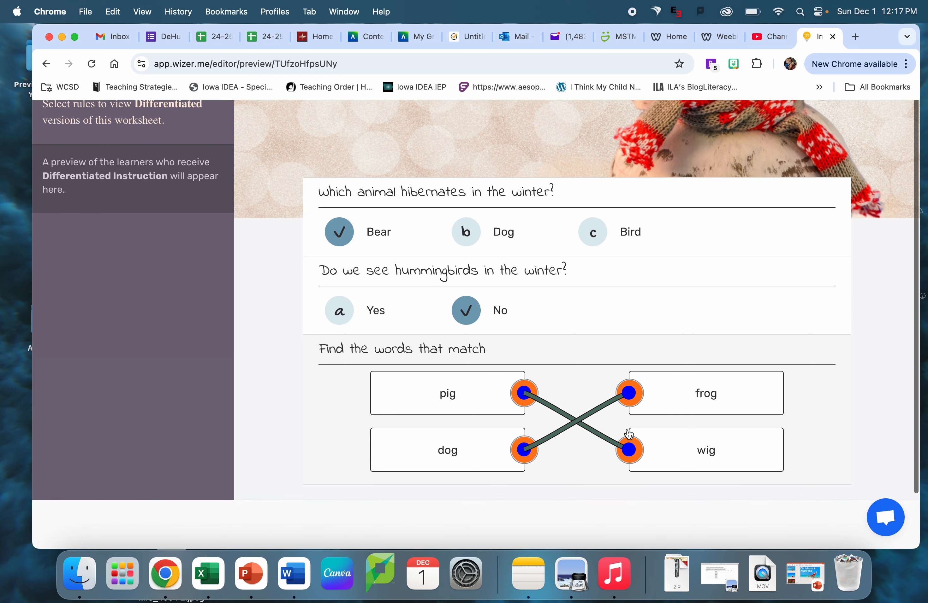
scroll(572, 325, up, 10)
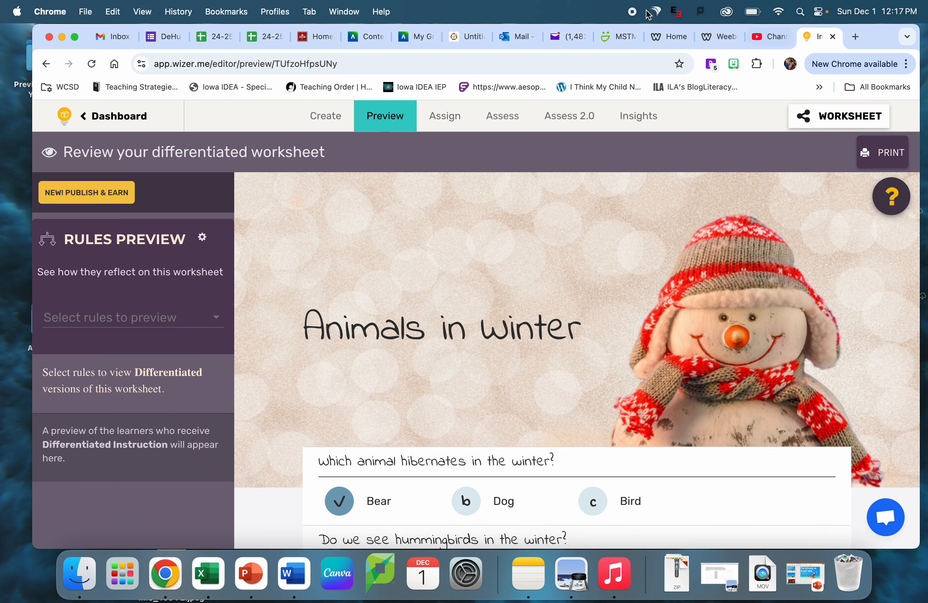